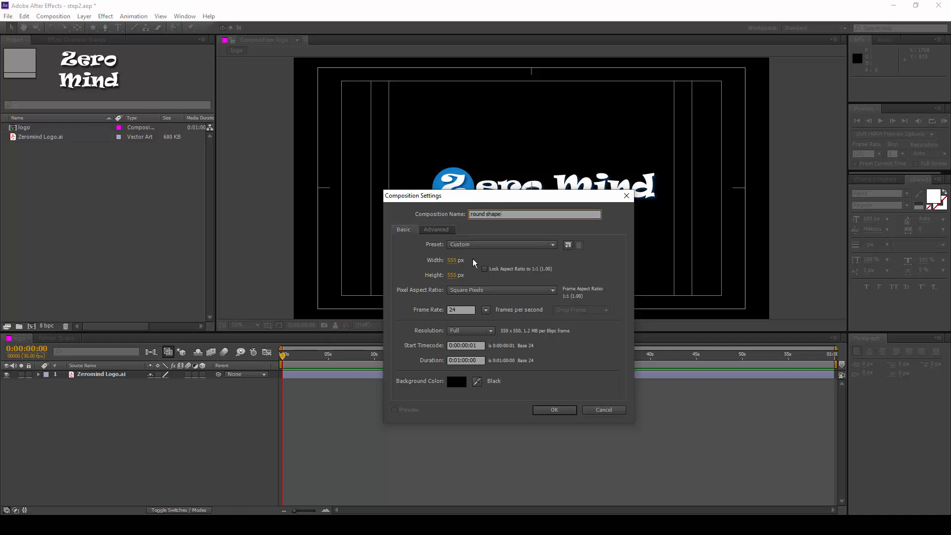
Create the composition named round shape at 550 × 550 px.
{"action": "left_click", "coordinate": [451, 260]}
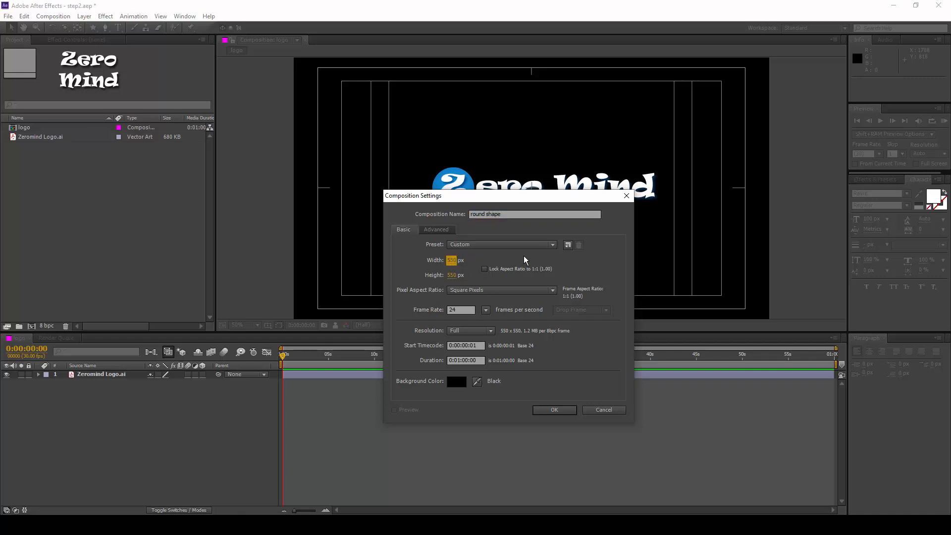
{"action": "left_click", "coordinate": [559, 409]}
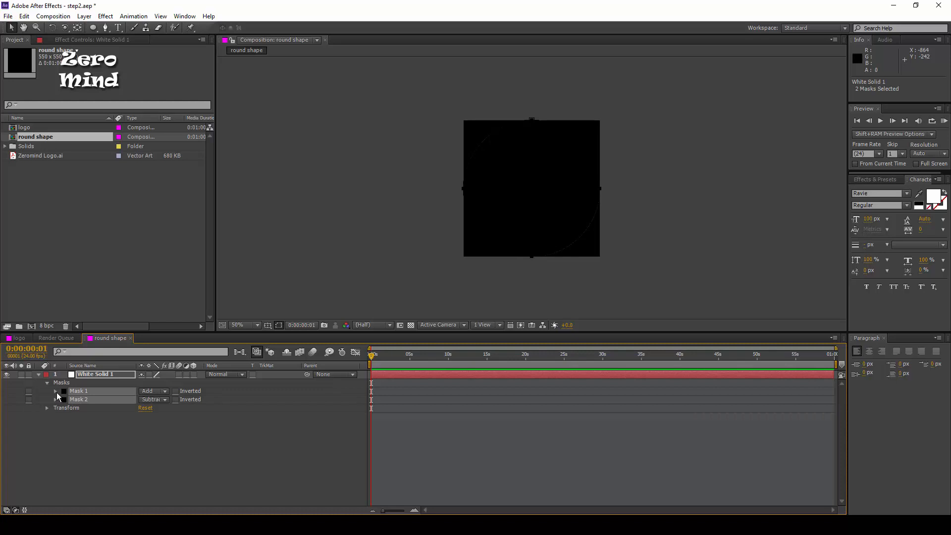
Set the white solid's Mask 1 expansion to -30 pixels and its Mask 2 expansion to -35 pixels.
{"action": "left_click", "coordinate": [56, 392]}
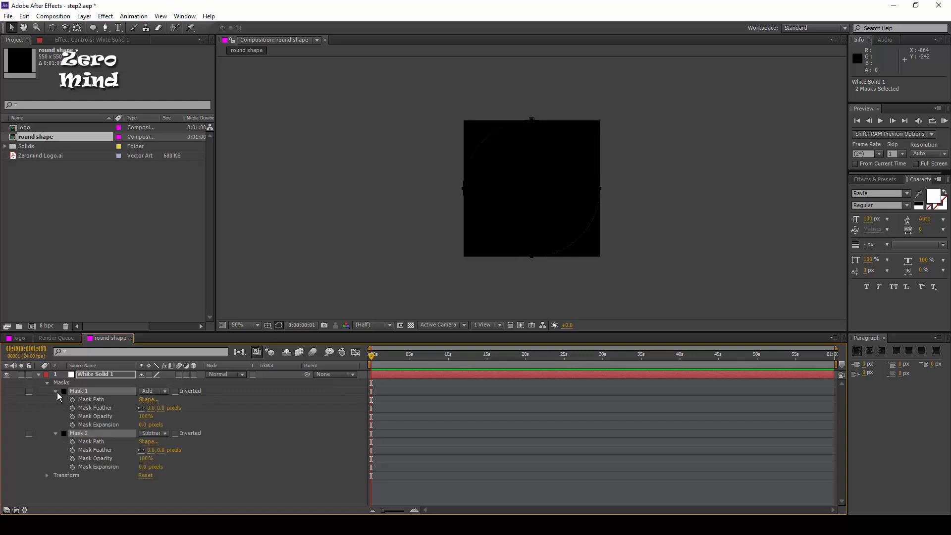
{"action": "left_click", "coordinate": [124, 481]}
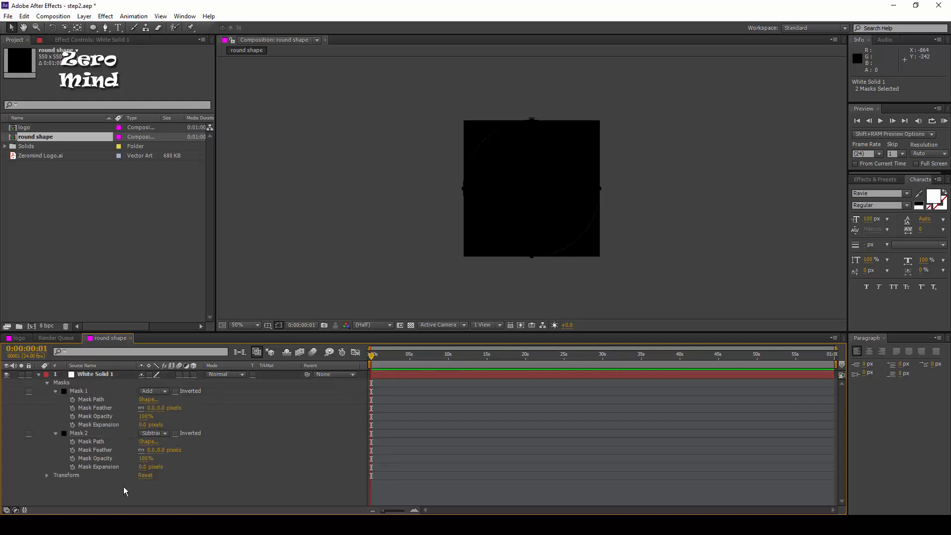
{"action": "left_click", "coordinate": [143, 425]}
{"action": "type", "text": "-"}
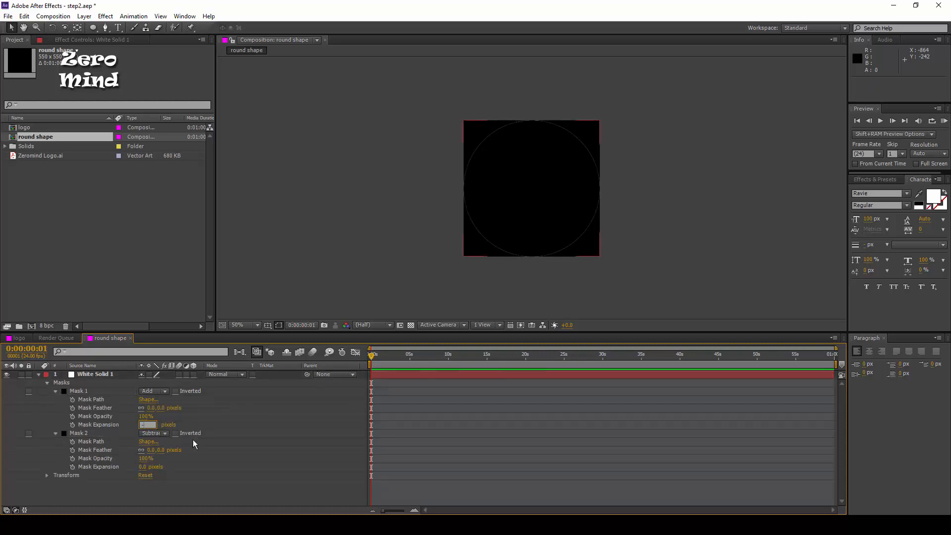
{"action": "type", "text": "30"}
{"action": "key", "text": "Return"}
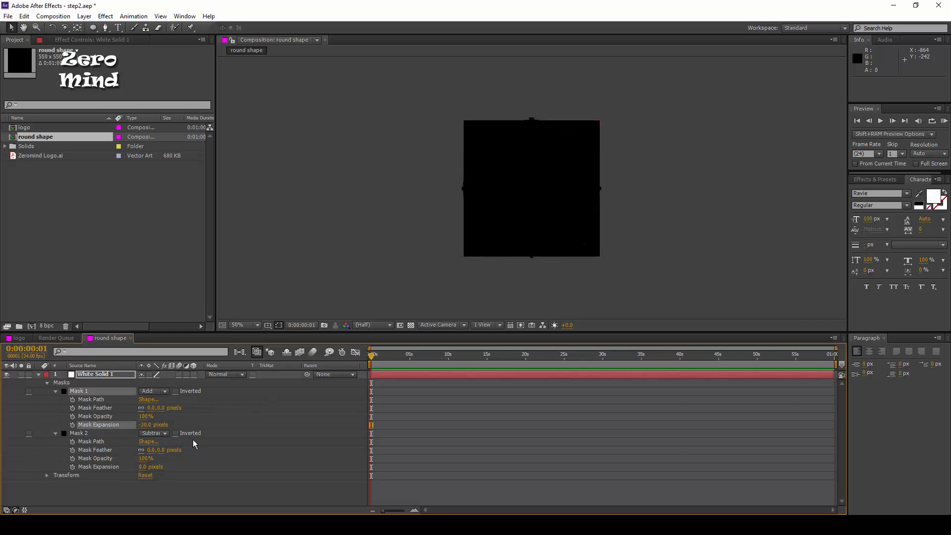
{"action": "left_click", "coordinate": [144, 468]}
{"action": "type", "text": "-35"}
{"action": "key", "text": "Return"}
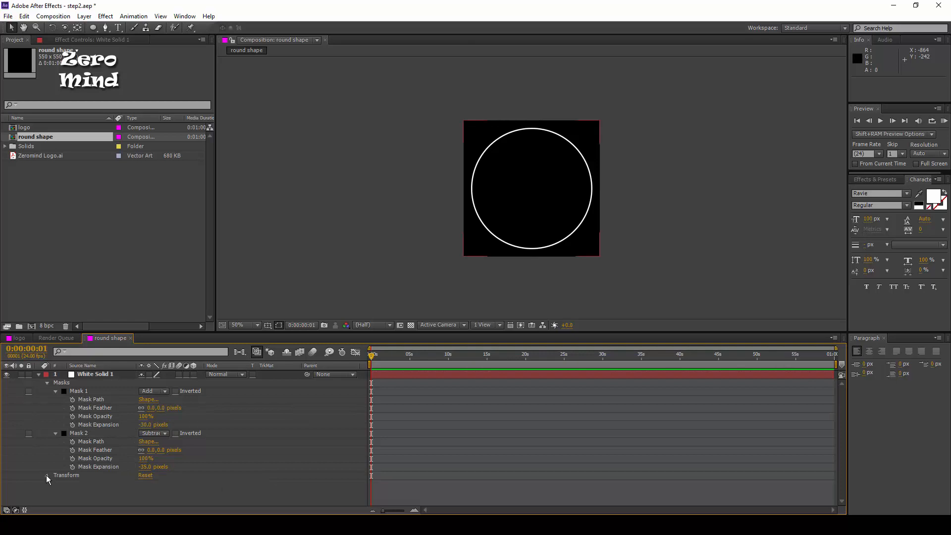
Set the white solid layer's opacity to 35%.
{"action": "left_click", "coordinate": [46, 475]}
{"action": "left_click", "coordinate": [145, 501]}
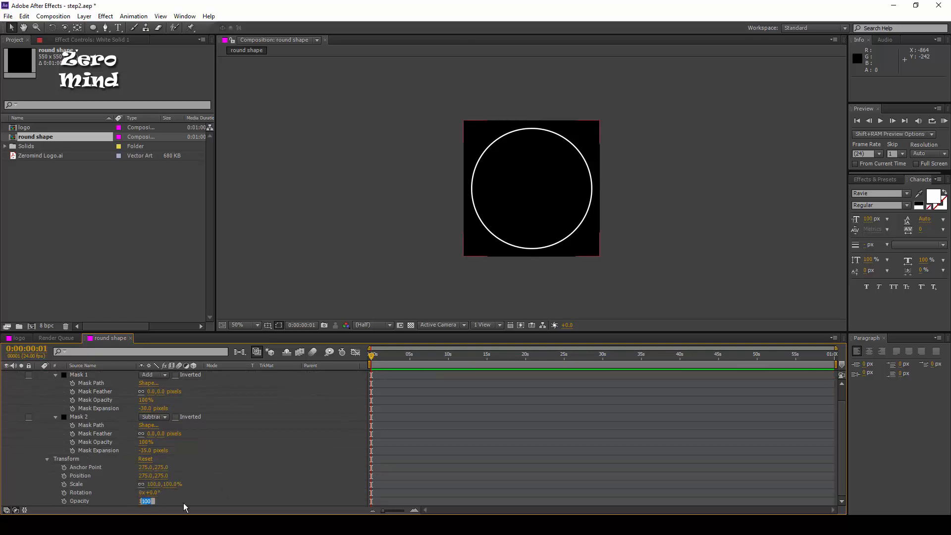
{"action": "type", "text": "35"}
{"action": "key", "text": "Return"}
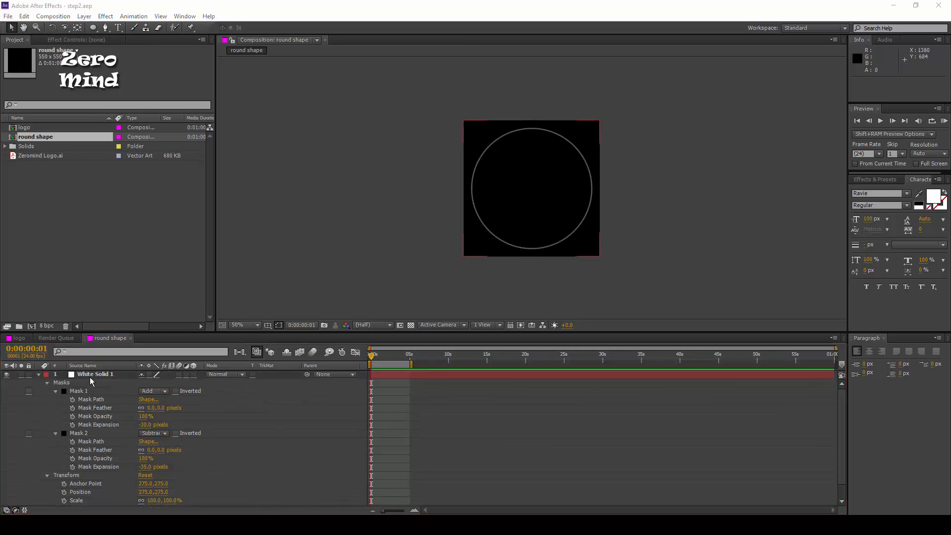
Collapse the white solid's properties, duplicate the layer and scale the copy to 90%.
{"action": "left_click", "coordinate": [92, 375]}
{"action": "key", "text": "u"}
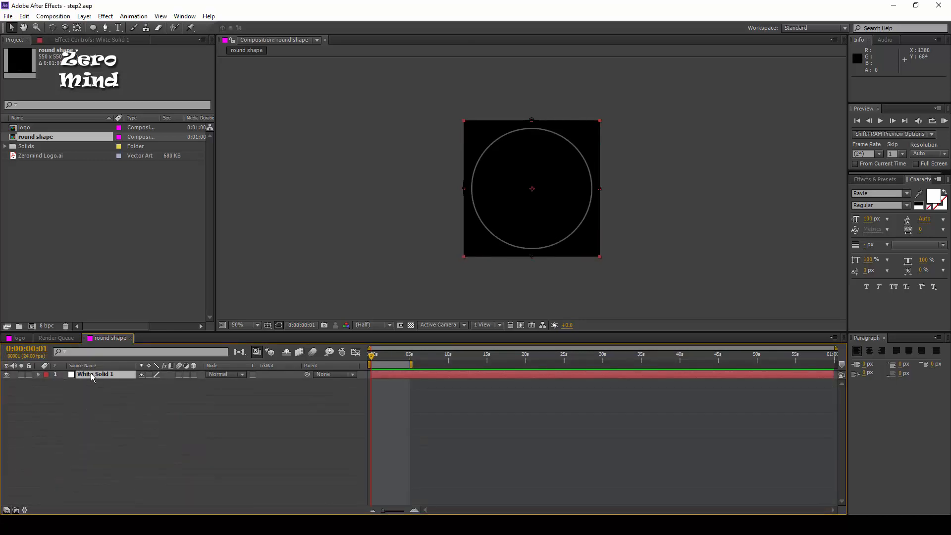
{"action": "left_click", "coordinate": [91, 375]}
{"action": "key", "text": "ctrl+d"}
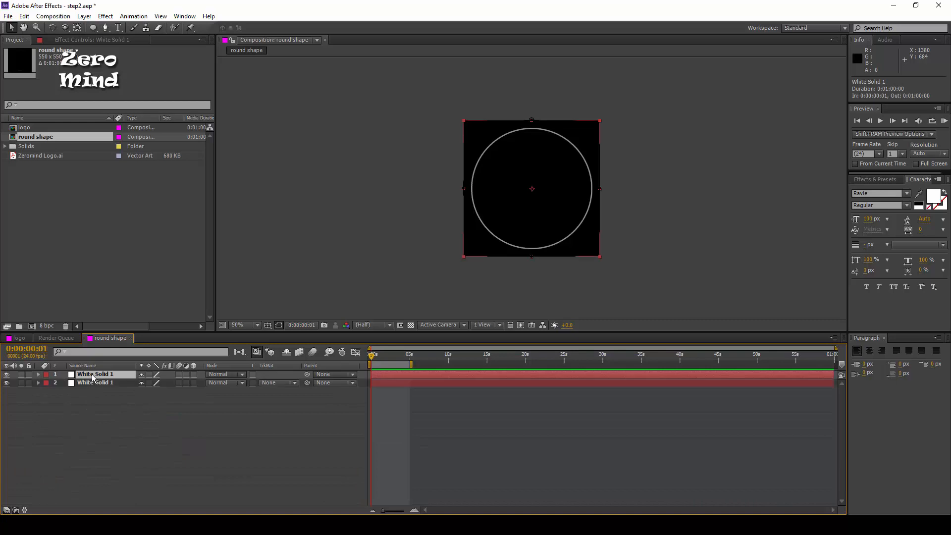
{"action": "key", "text": "s"}
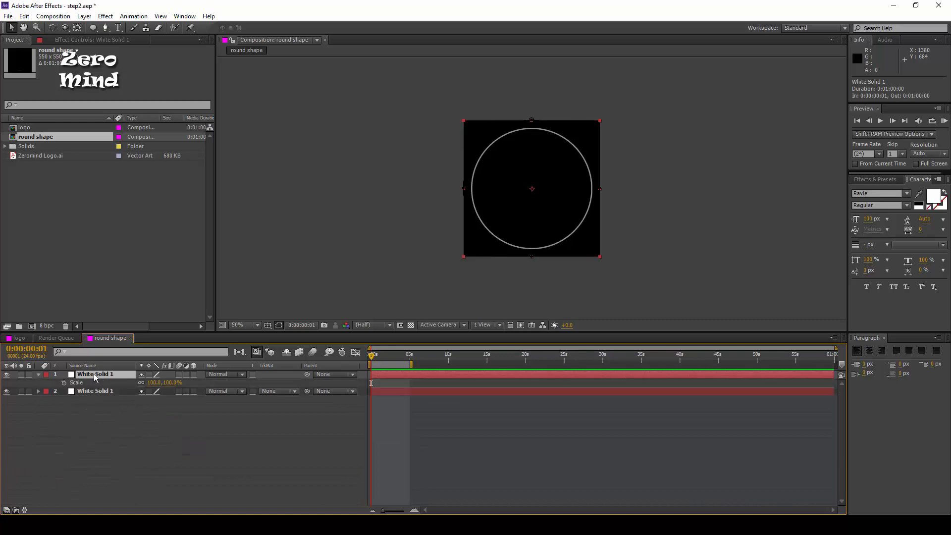
{"action": "left_click", "coordinate": [155, 383]}
{"action": "type", "text": "90"}
{"action": "key", "text": "Return"}
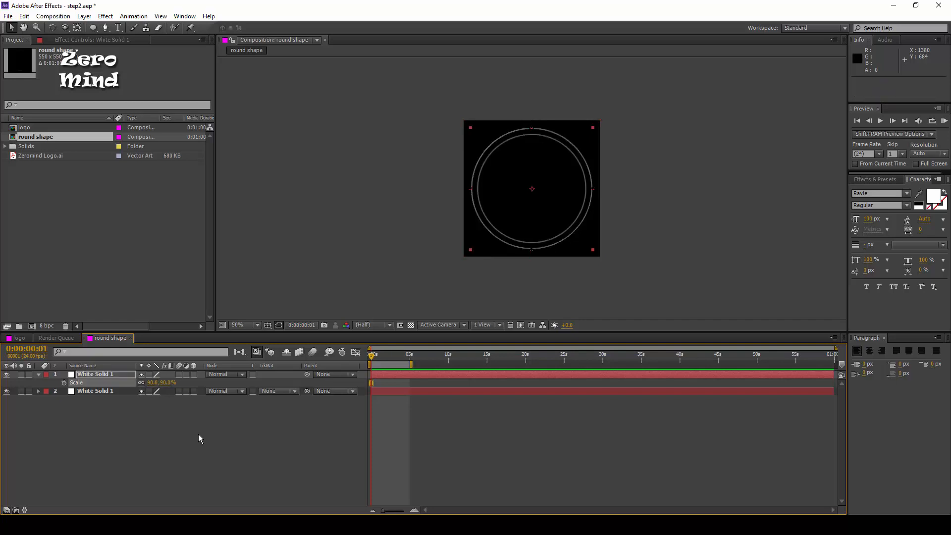
Apply the Radial Wipe transition effect to the scaled-down copy and set its Transition Completion to 40%.
{"action": "left_click", "coordinate": [110, 375]}
{"action": "left_click", "coordinate": [105, 17]}
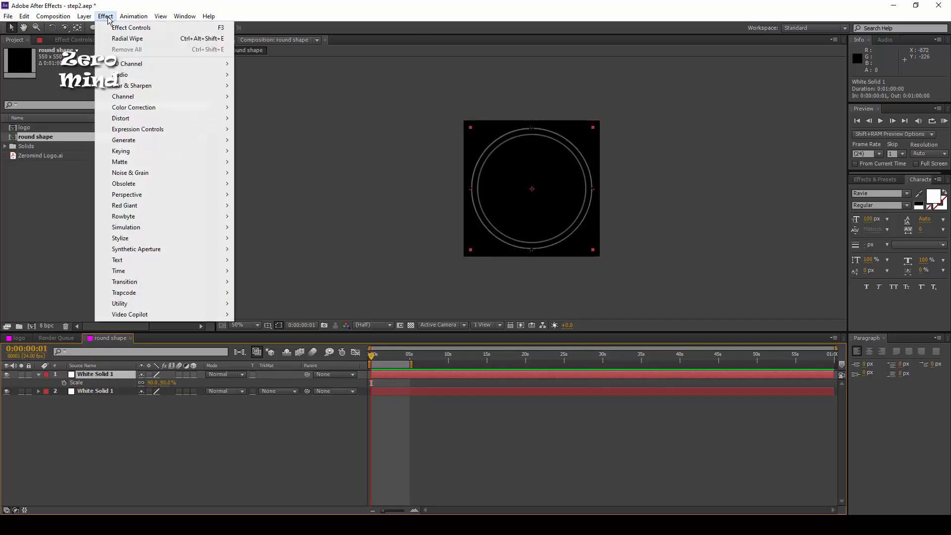
{"action": "mouse_move", "coordinate": [171, 281]}
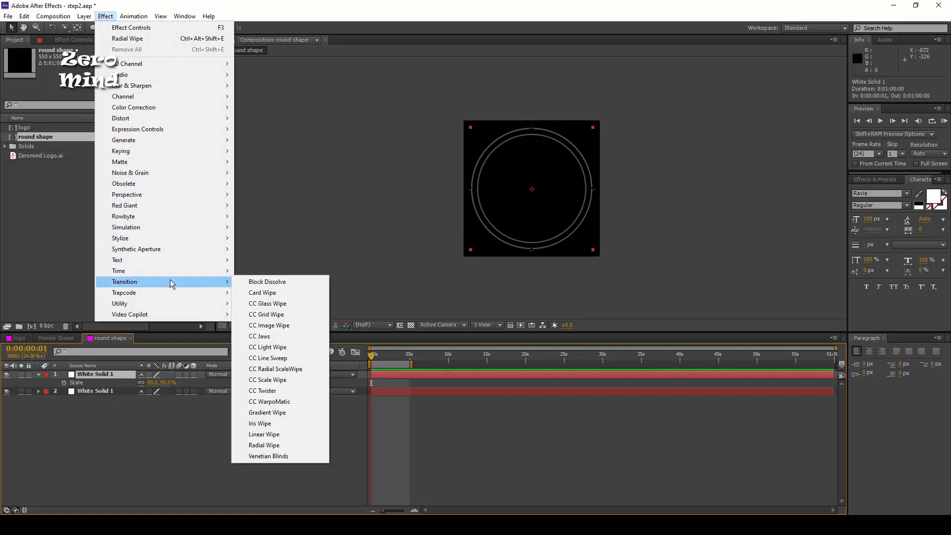
{"action": "left_click", "coordinate": [294, 445]}
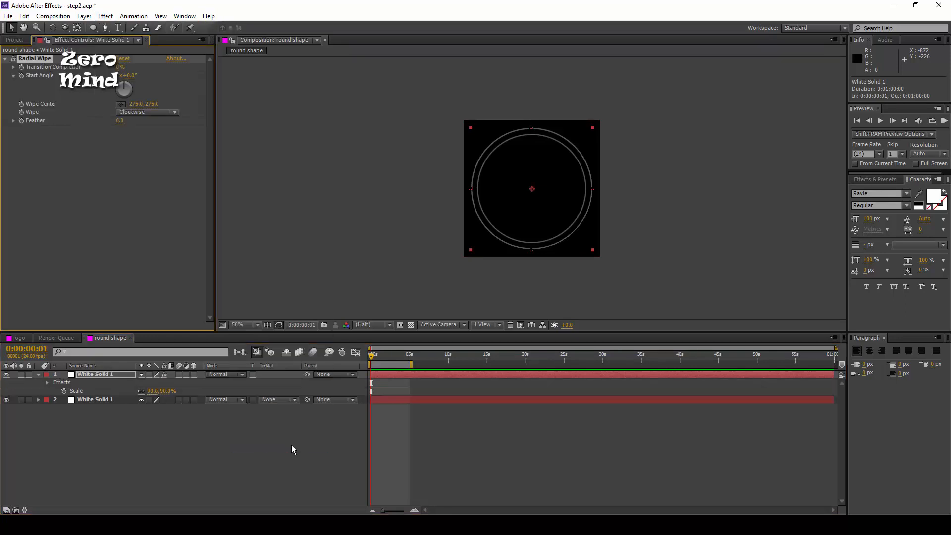
{"action": "left_click_drag", "start_coordinate": [120, 67], "coordinate": [134, 66]}
{"action": "left_click", "coordinate": [122, 67]}
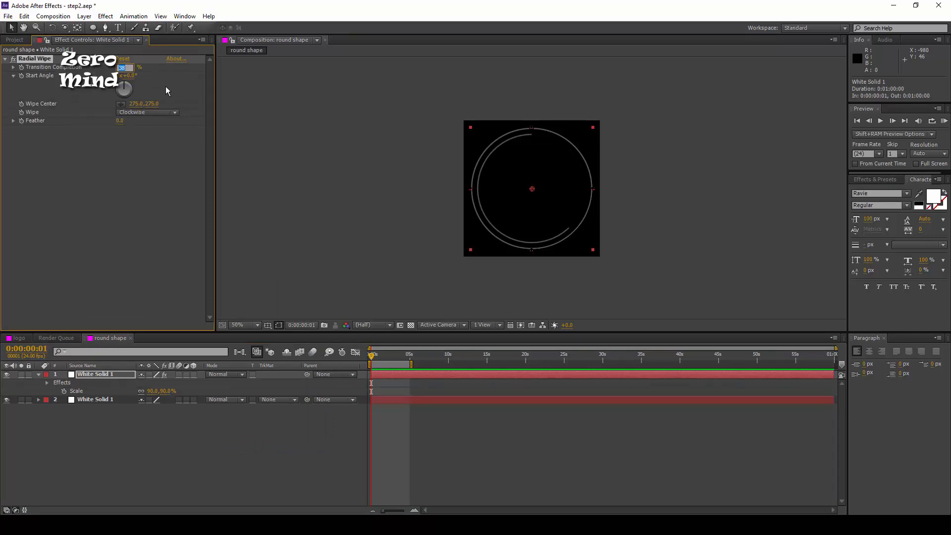
{"action": "type", "text": "40"}
{"action": "key", "text": "Return"}
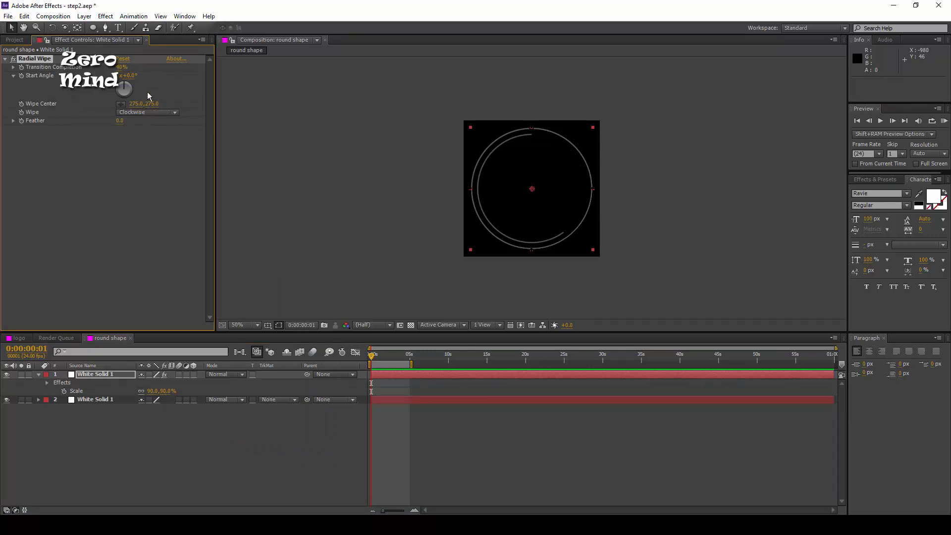
Set the Radial Wipe's Start Angle to about -82° and its Feather to 100, keeping the wipe direction Clockwise.
{"action": "left_click_drag", "start_coordinate": [130, 75], "coordinate": [91, 74]}
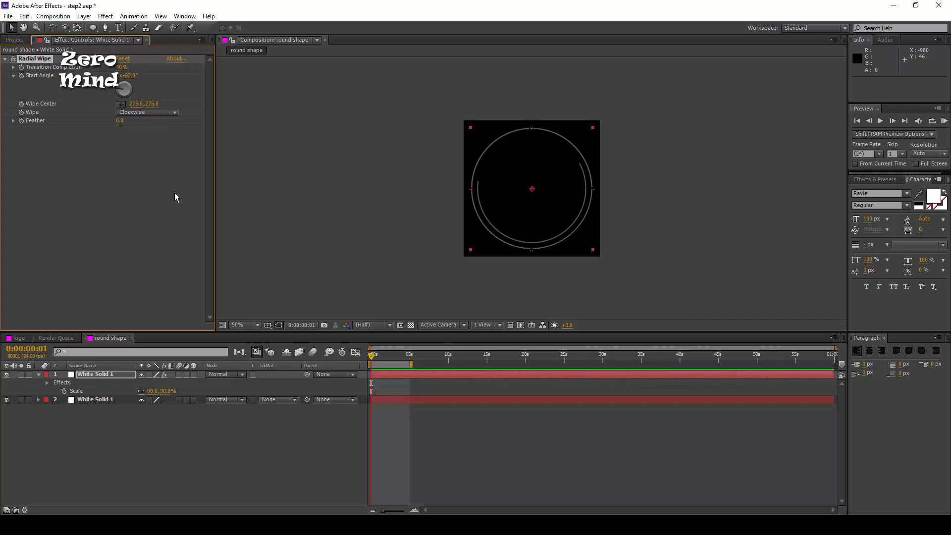
{"action": "left_click", "coordinate": [173, 113]}
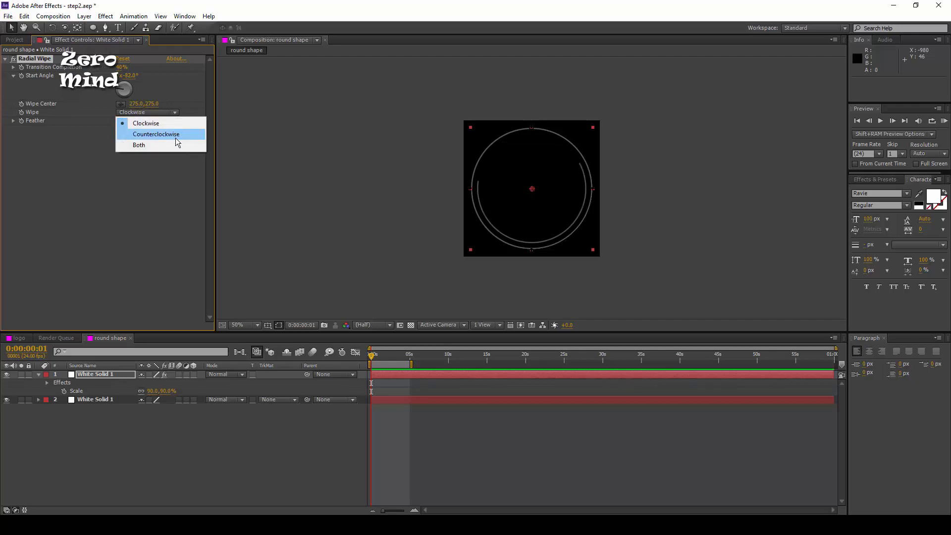
{"action": "left_click", "coordinate": [170, 174]}
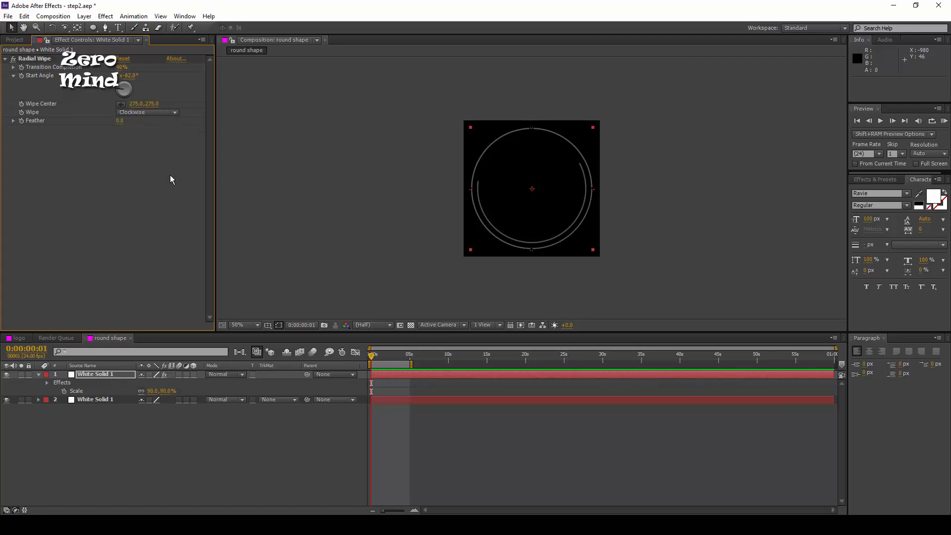
{"action": "left_click", "coordinate": [137, 112]}
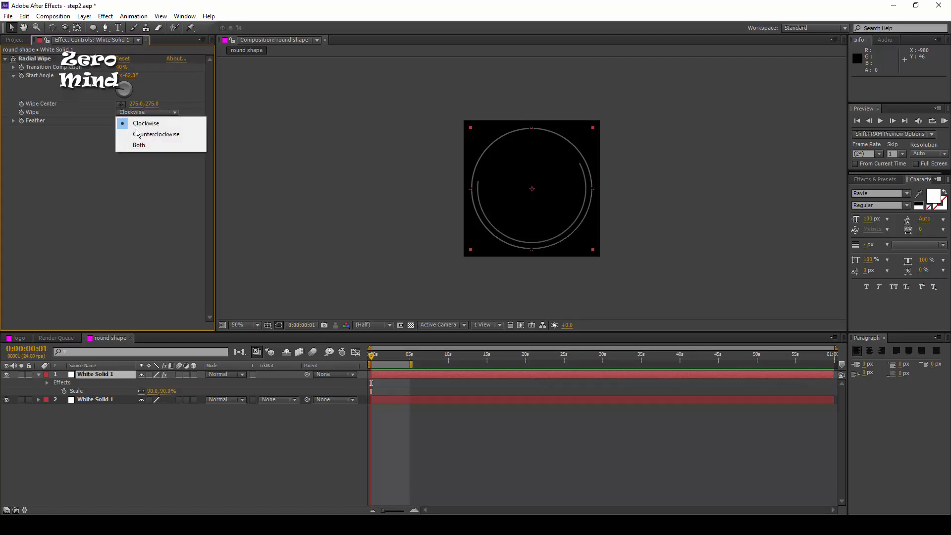
{"action": "left_click", "coordinate": [114, 176]}
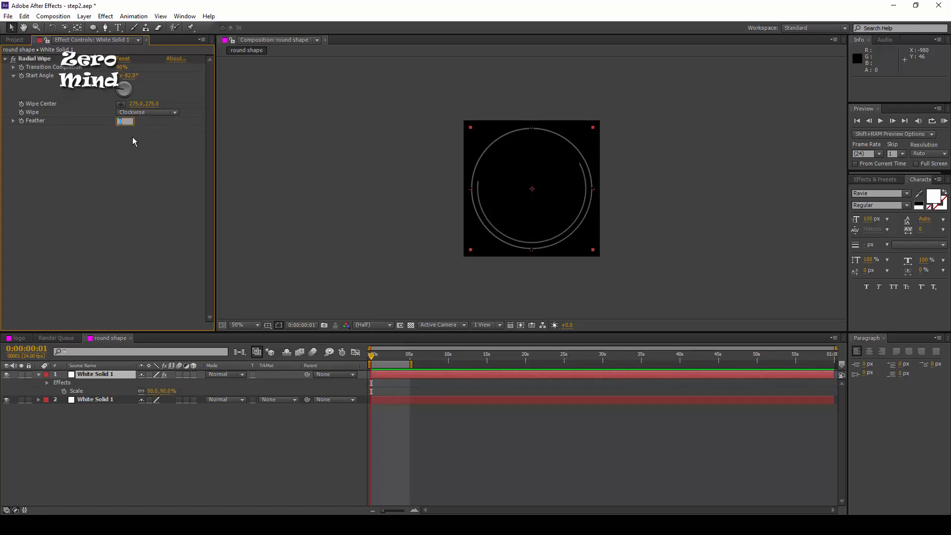
{"action": "key", "text": "Return"}
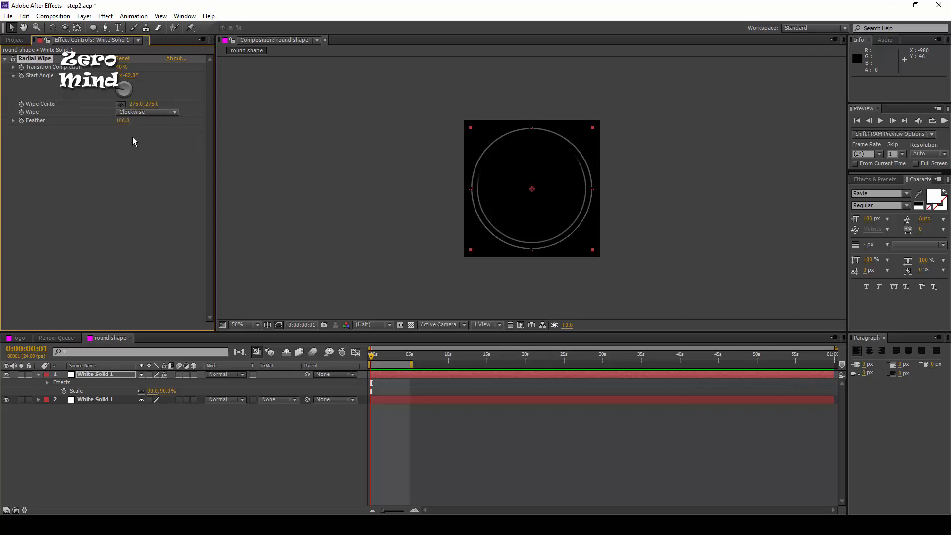
Duplicate the white solid layer that has the Radial Wipe effect.
{"action": "left_click", "coordinate": [169, 444]}
{"action": "left_click", "coordinate": [114, 374]}
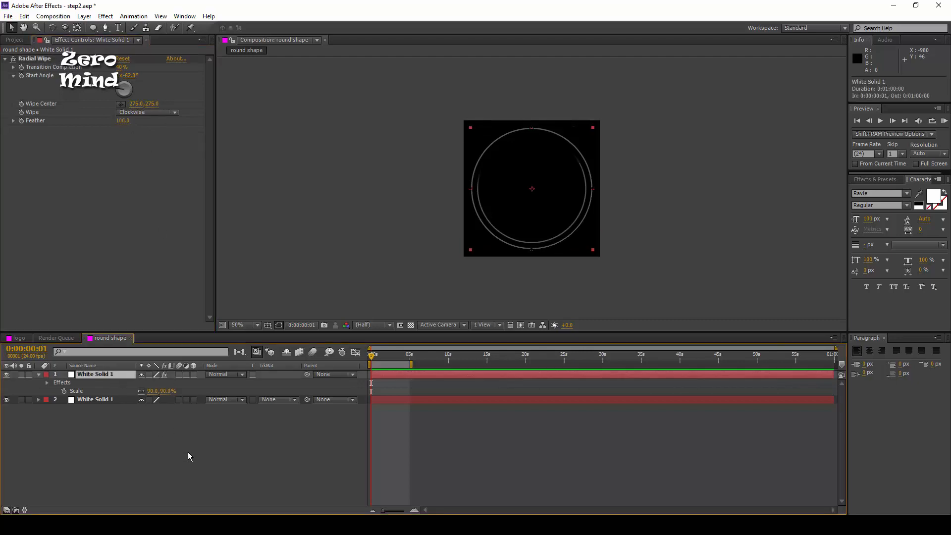
{"action": "key", "text": "ctrl+d"}
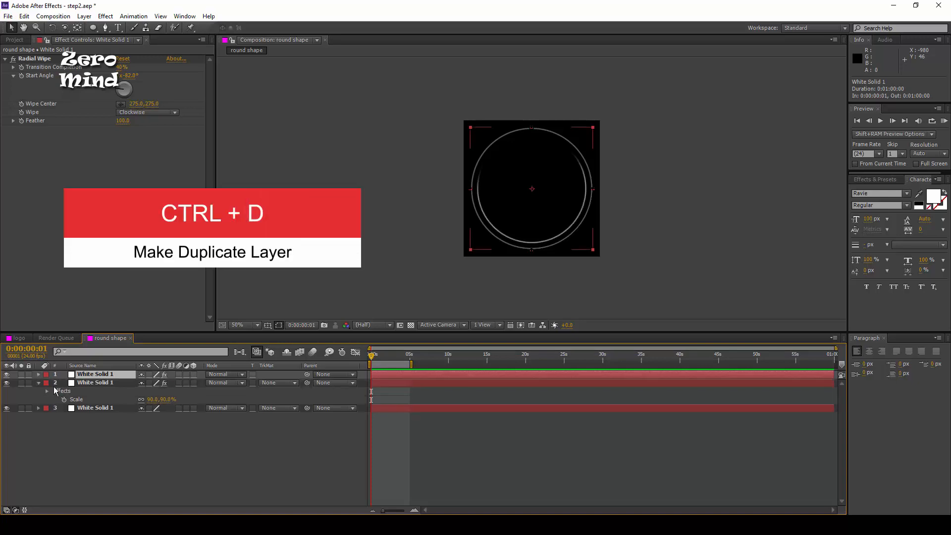
On the new top layer, set Mask 1 expansion to 0 pixels and Mask 2 expansion to -40 pixels.
{"action": "left_click", "coordinate": [38, 374]}
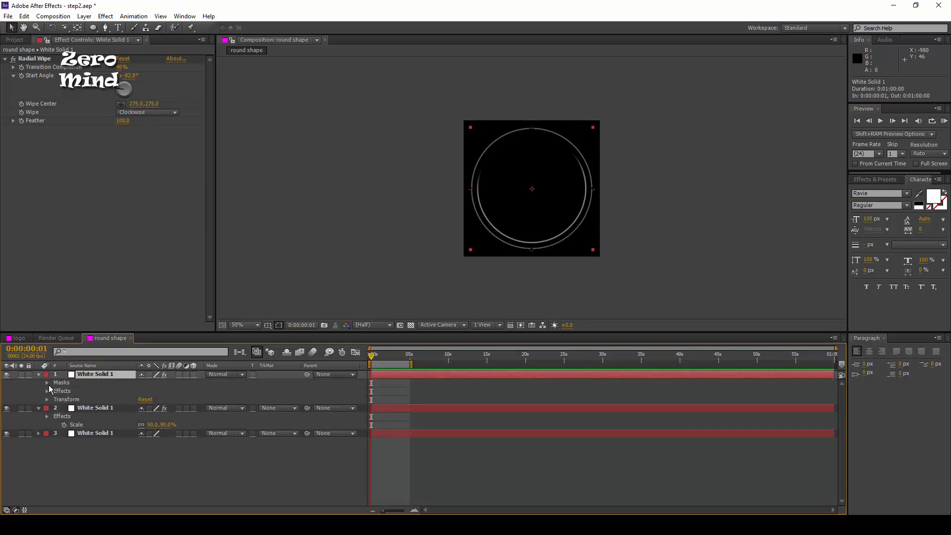
{"action": "left_click", "coordinate": [47, 382]}
{"action": "left_click", "coordinate": [55, 390]}
{"action": "left_click_drag", "start_coordinate": [144, 424], "coordinate": [159, 424]}
{"action": "left_click", "coordinate": [55, 434]}
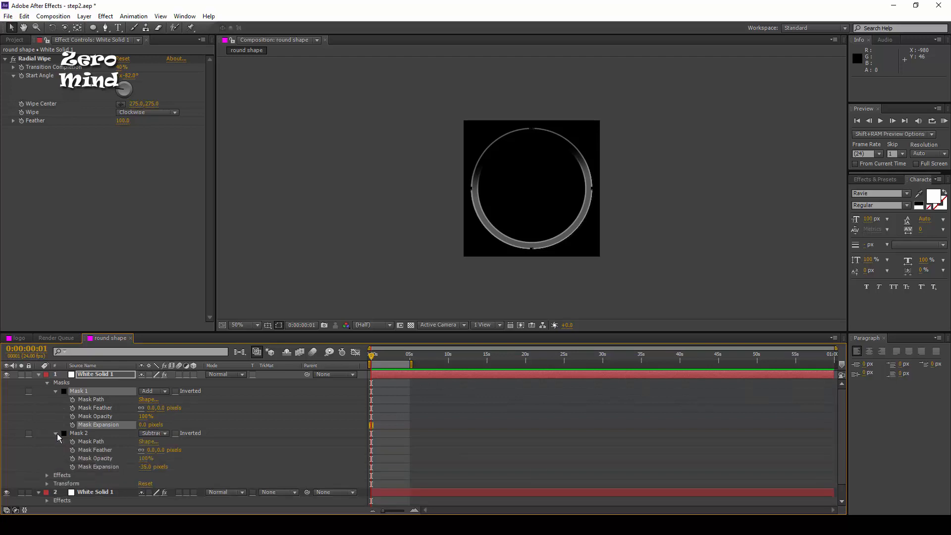
{"action": "left_click", "coordinate": [146, 467]}
{"action": "type", "text": "-4"}
{"action": "key", "text": "Return"}
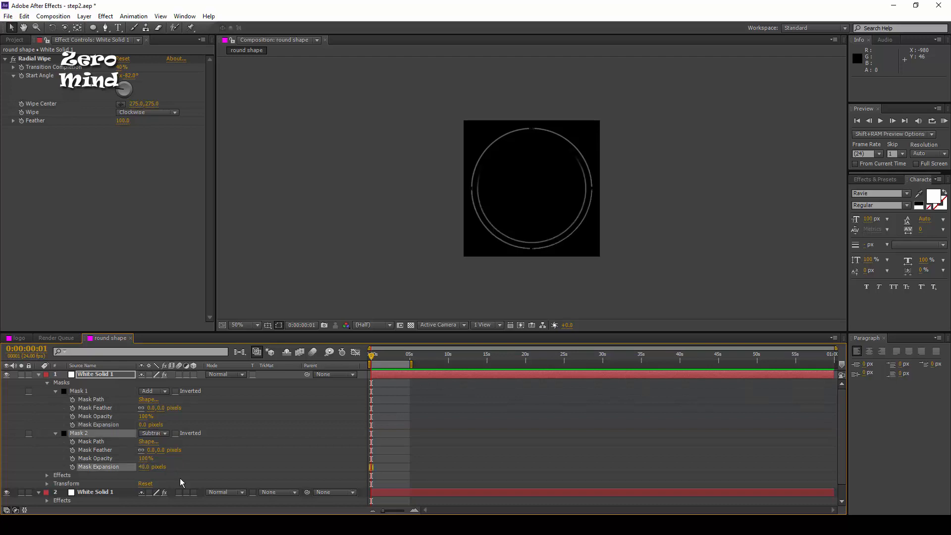
{"action": "left_click", "coordinate": [148, 467]}
{"action": "type", "text": "-40"}
{"action": "key", "text": "Return"}
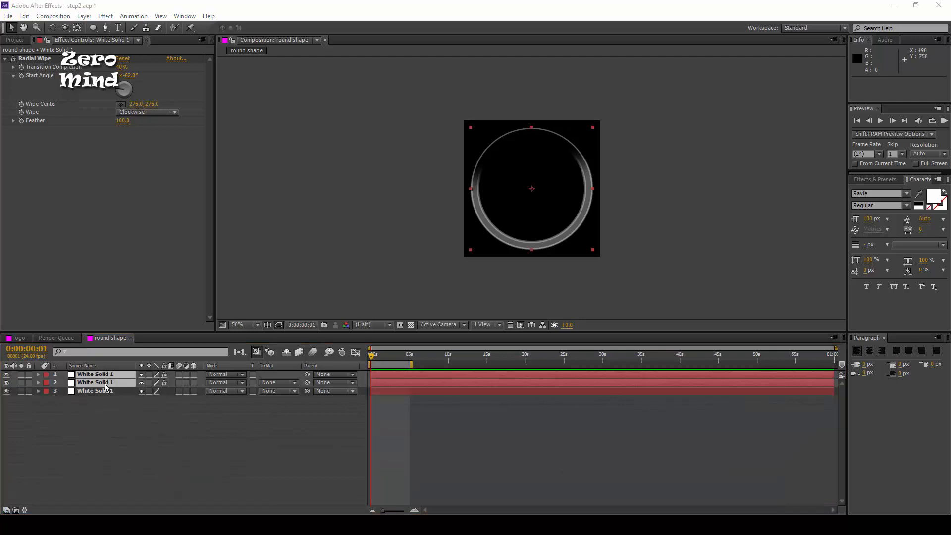
Add starting Rotation keyframes to the two upper white solid layers and open the second layer's rotation value for editing.
{"action": "key", "text": "r"}
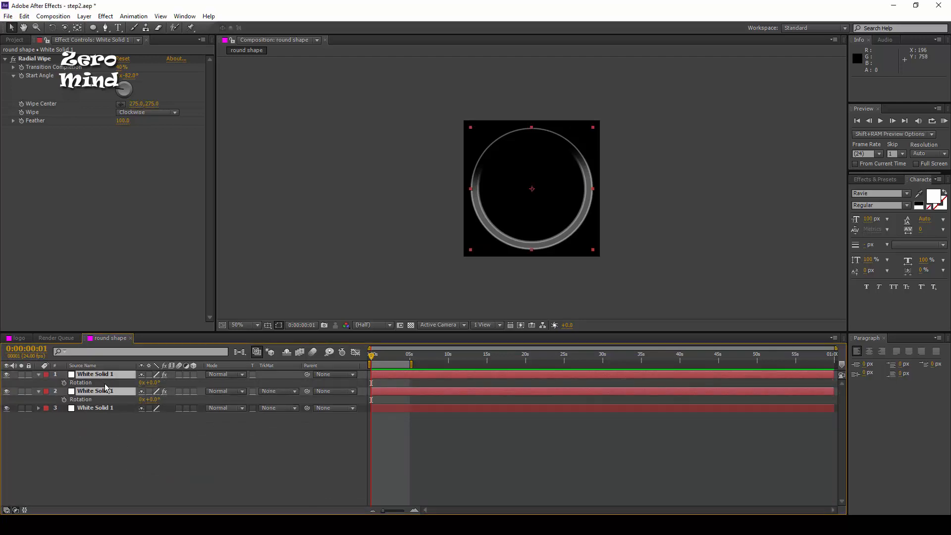
{"action": "left_click", "coordinate": [137, 435]}
{"action": "left_click", "coordinate": [63, 382]}
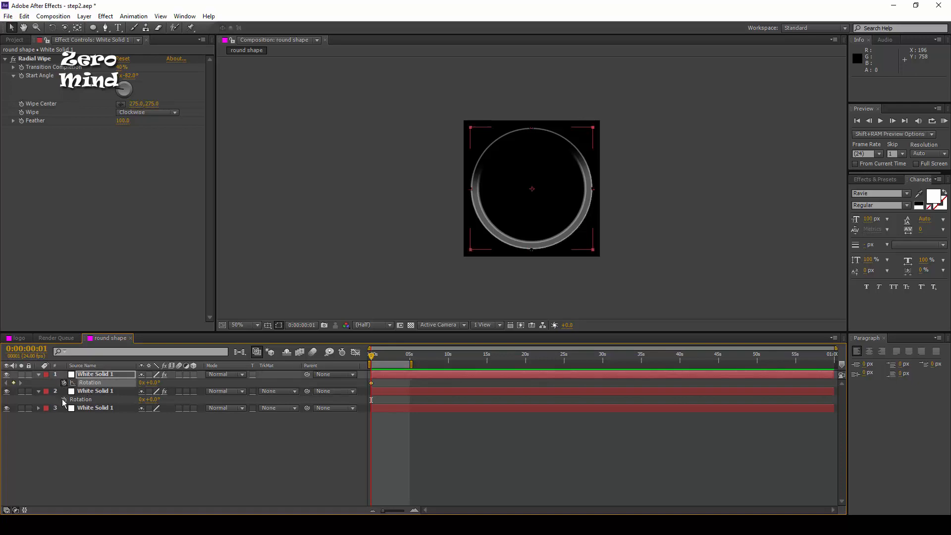
{"action": "left_click", "coordinate": [64, 400]}
{"action": "left_click", "coordinate": [149, 448]}
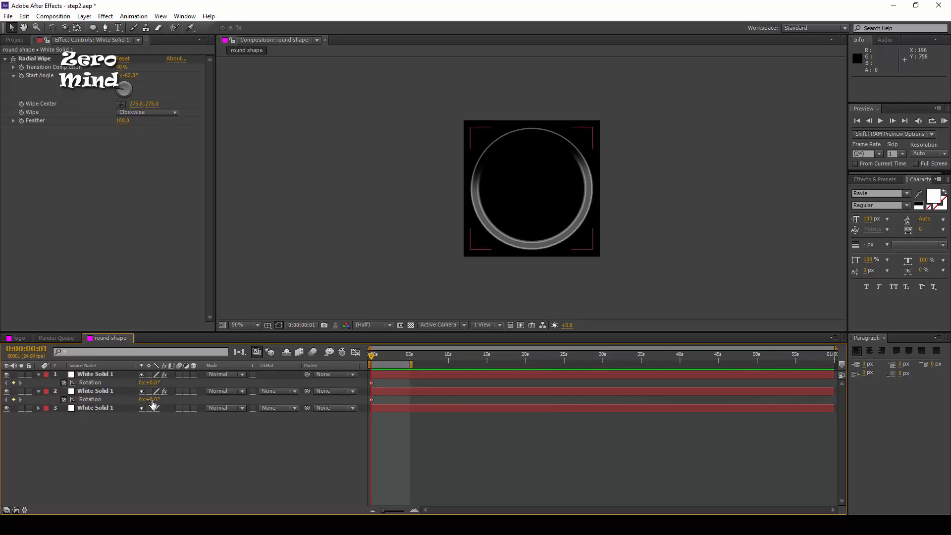
{"action": "left_click", "coordinate": [151, 400]}
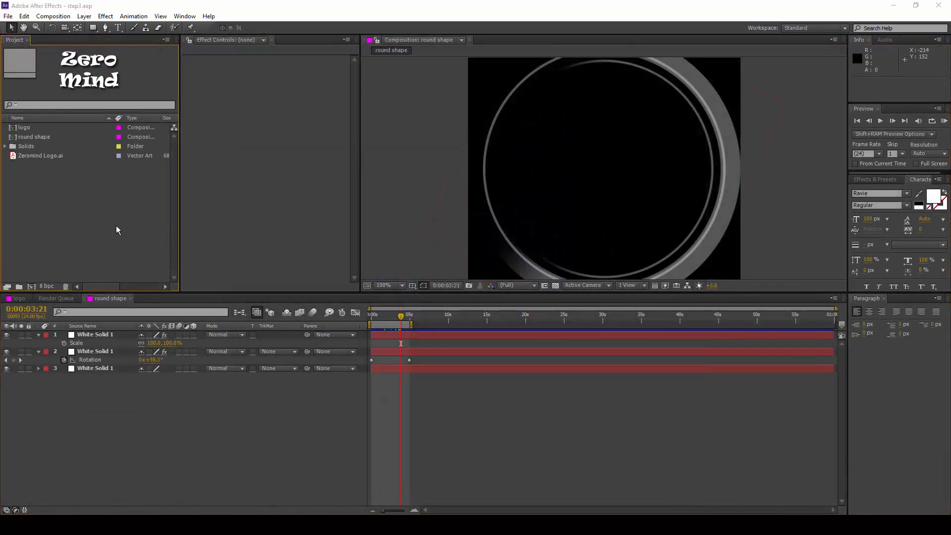
Create a new composition named Shape movement and color grading.
{"action": "key", "text": "ctrl+n"}
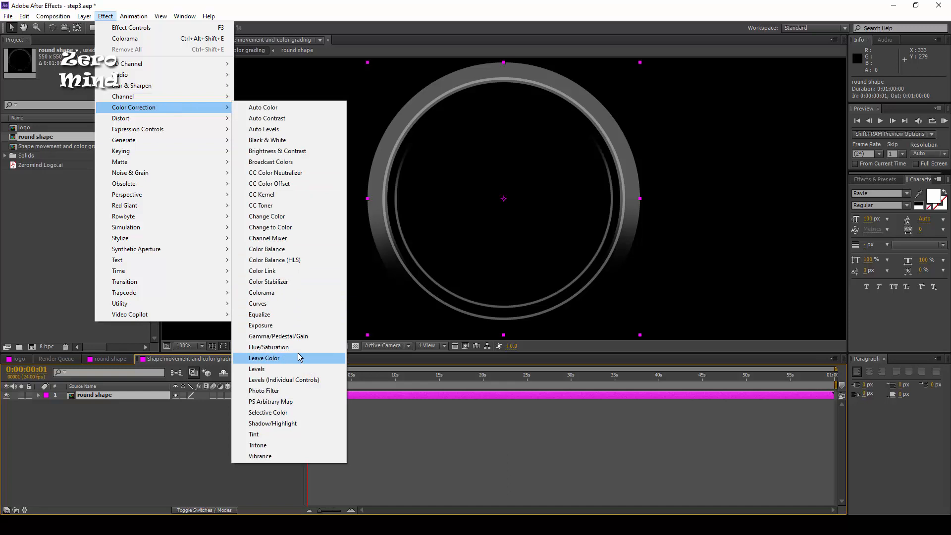
Apply Colorama to the round shape layer, taking its phase from Alpha and using the Ramp Grey output palette.
{"action": "left_click", "coordinate": [286, 293]}
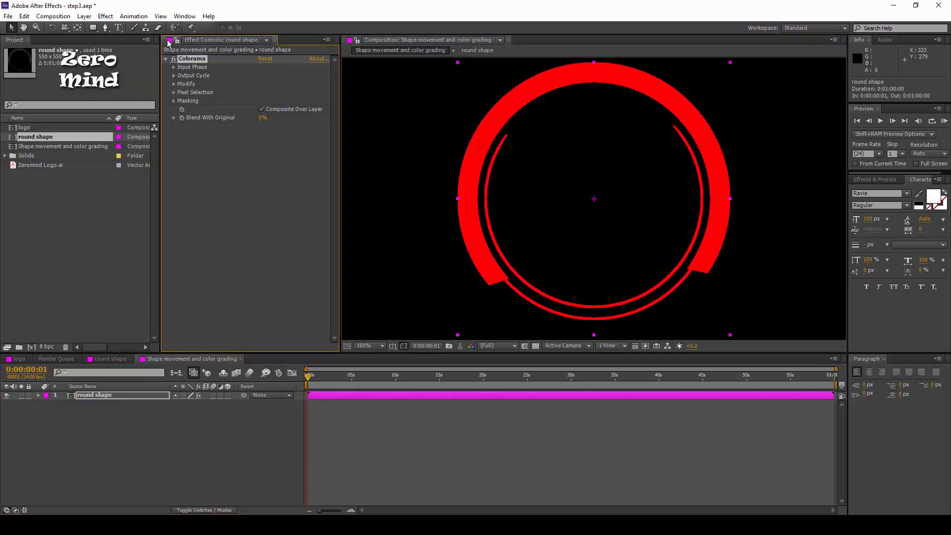
{"action": "left_click_drag", "start_coordinate": [166, 40], "coordinate": [74, 42]}
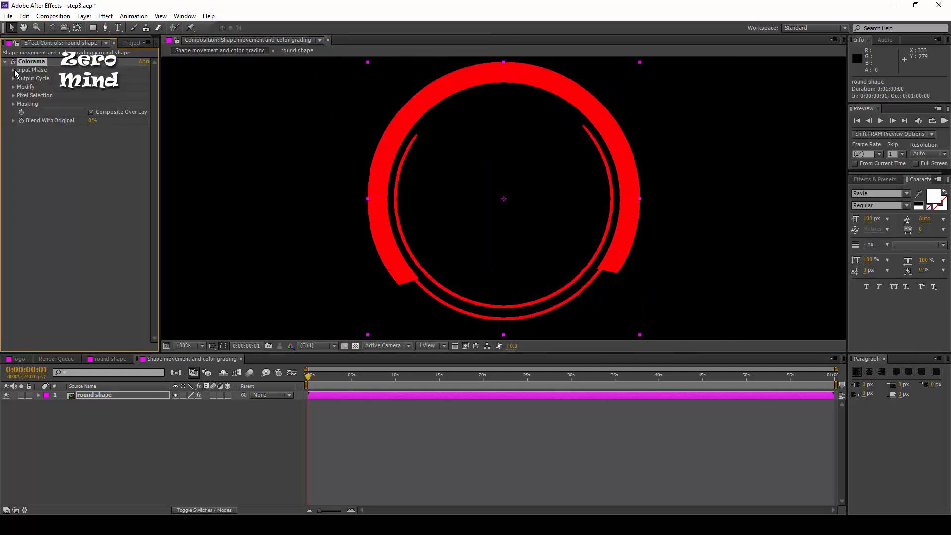
{"action": "left_click", "coordinate": [15, 71]}
{"action": "left_click", "coordinate": [124, 78]}
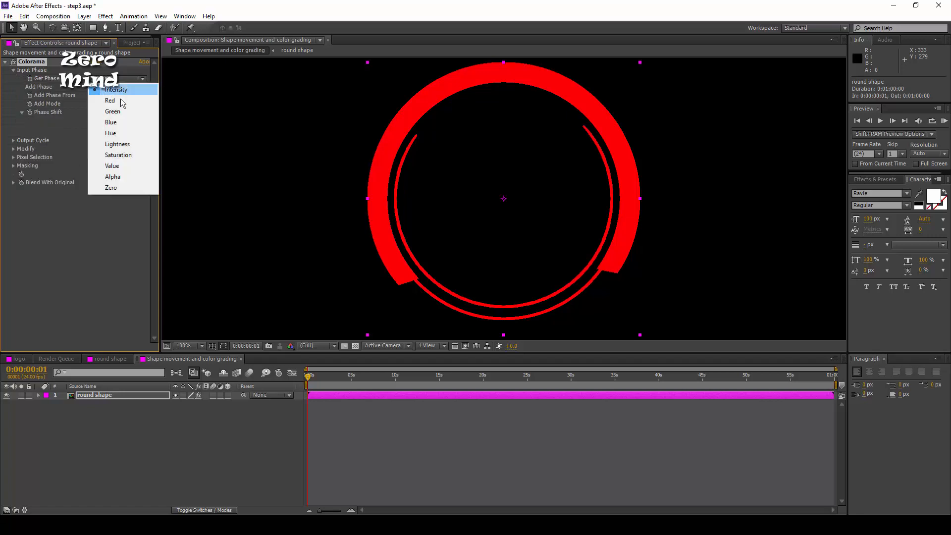
{"action": "left_click", "coordinate": [123, 177]}
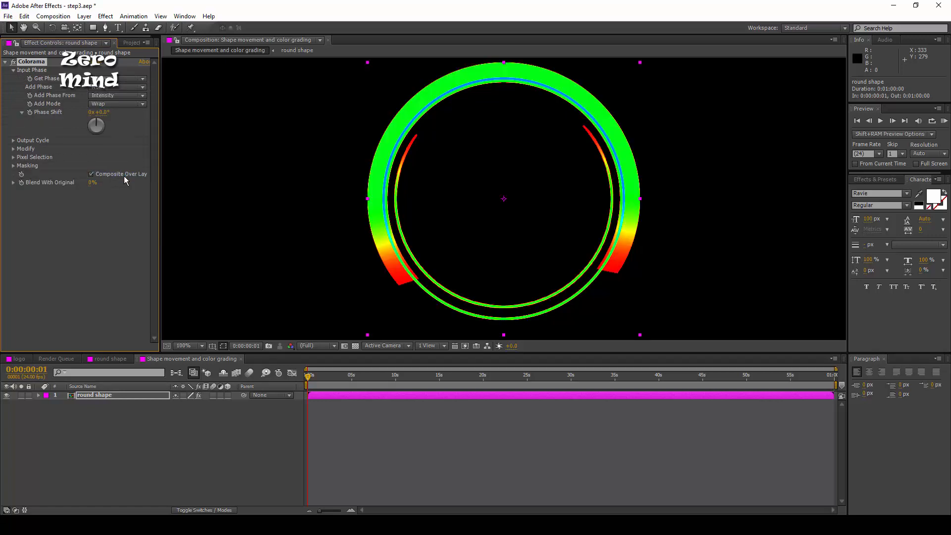
{"action": "left_click", "coordinate": [13, 141]}
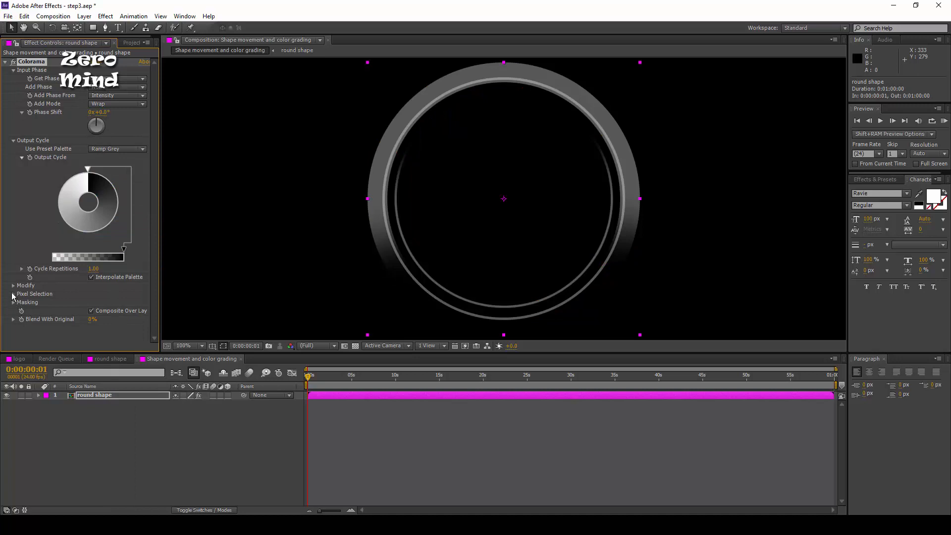
{"action": "left_click", "coordinate": [13, 286]}
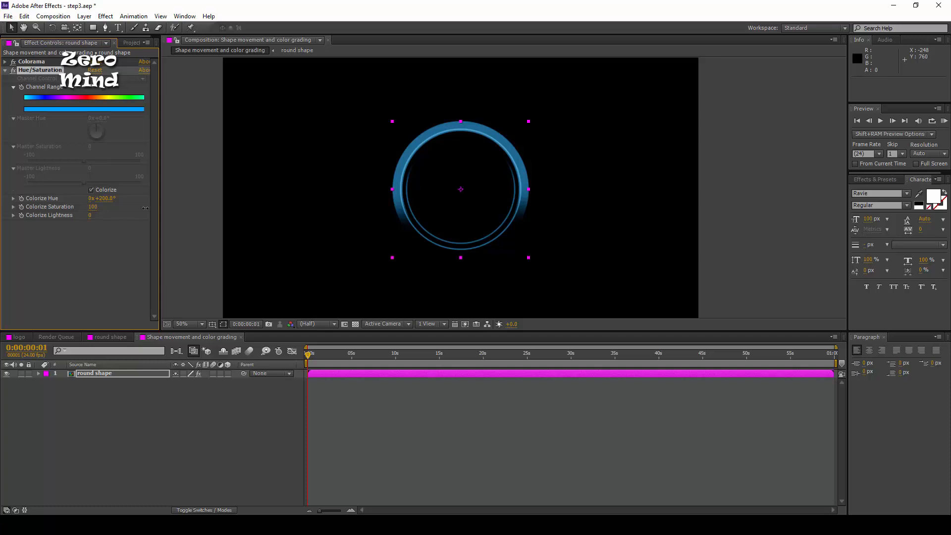
Duplicate the round shape layer and scale the copy to 125%.
{"action": "left_click", "coordinate": [166, 436]}
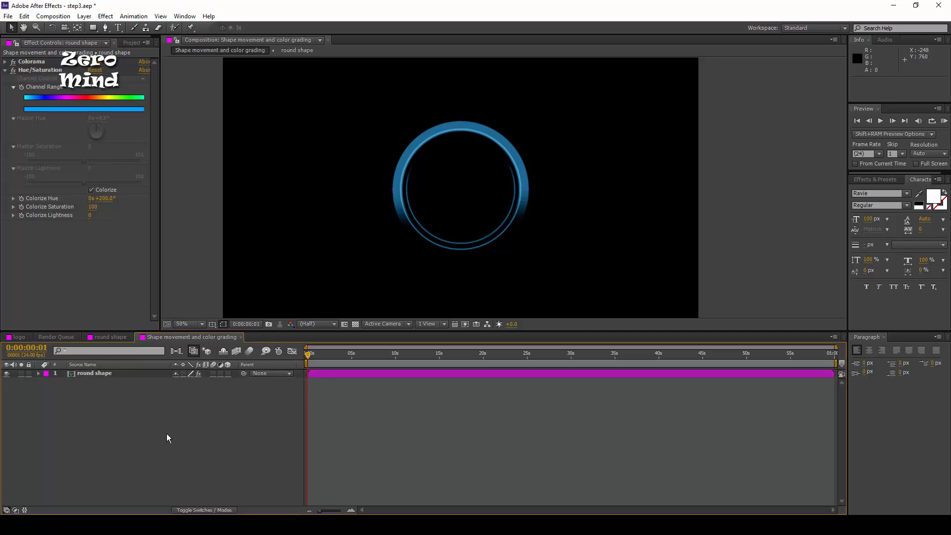
{"action": "left_click", "coordinate": [102, 373]}
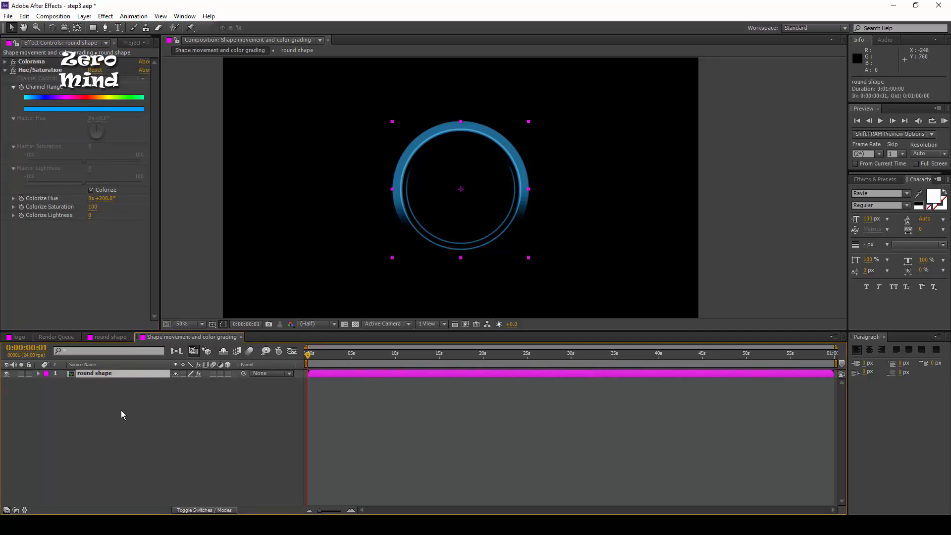
{"action": "key", "text": "ctrl+d"}
{"action": "key", "text": "s"}
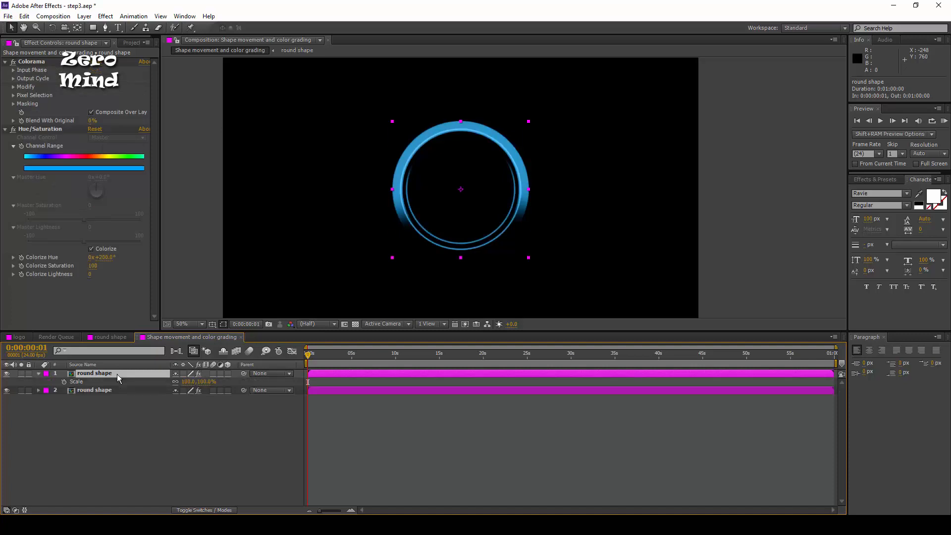
{"action": "left_click", "coordinate": [189, 381]}
{"action": "type", "text": "125"}
{"action": "key", "text": "Return"}
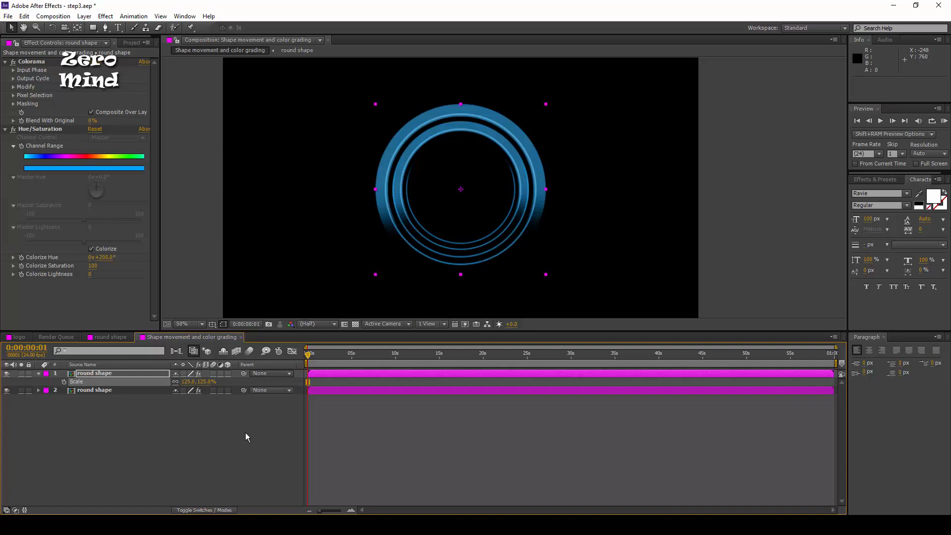
Collapse the enlarged round shape layer's properties and set its label color to Green.
{"action": "left_click", "coordinate": [121, 420]}
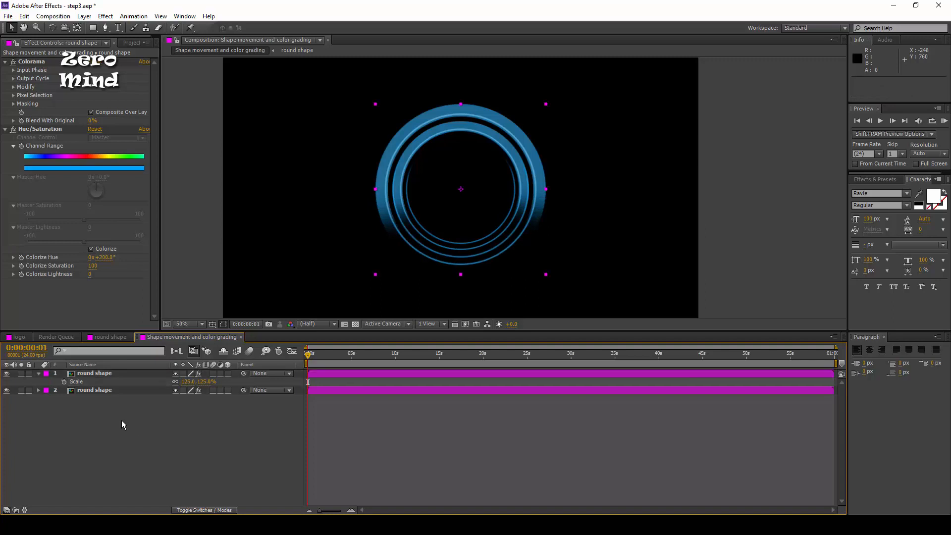
{"action": "left_click", "coordinate": [38, 374]}
{"action": "left_click", "coordinate": [84, 374]}
{"action": "left_click", "coordinate": [46, 374]}
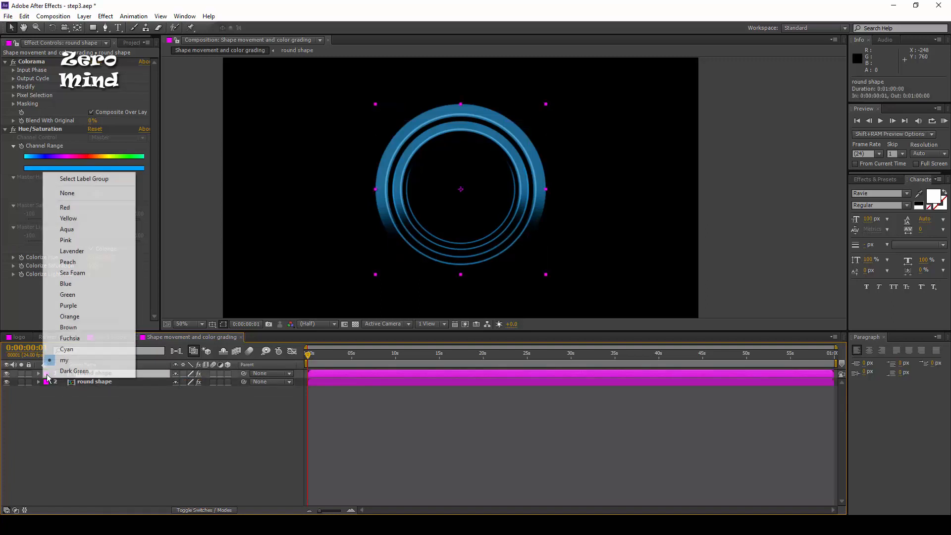
{"action": "left_click", "coordinate": [70, 295]}
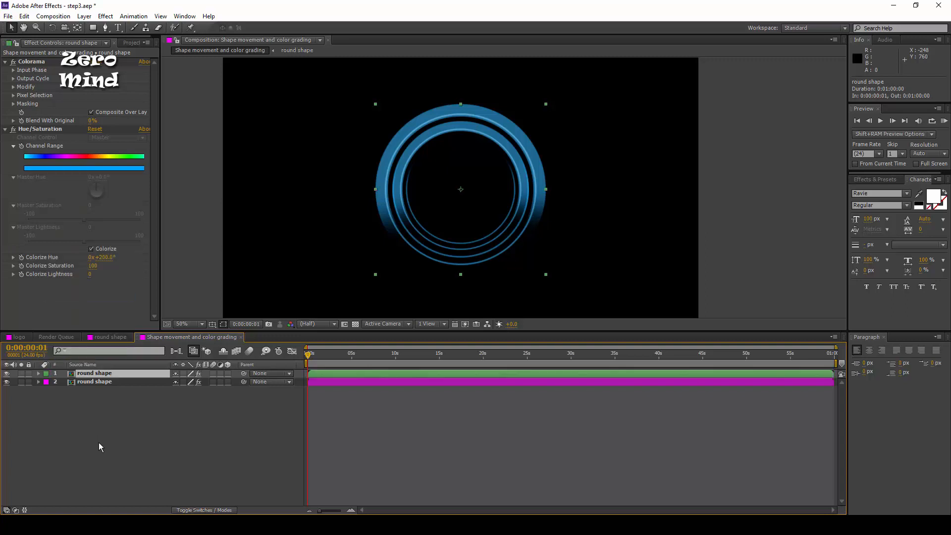
Duplicate both round shape layers and reorder the copies so the new magenta-labelled one sits directly below the top green one.
{"action": "left_click_drag", "start_coordinate": [99, 447], "coordinate": [113, 373]}
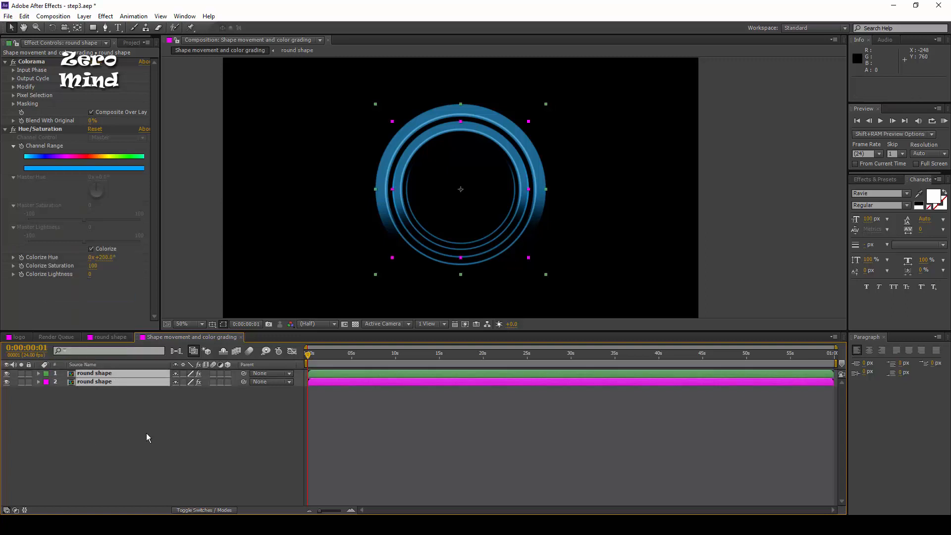
{"action": "key", "text": "ctrl+d"}
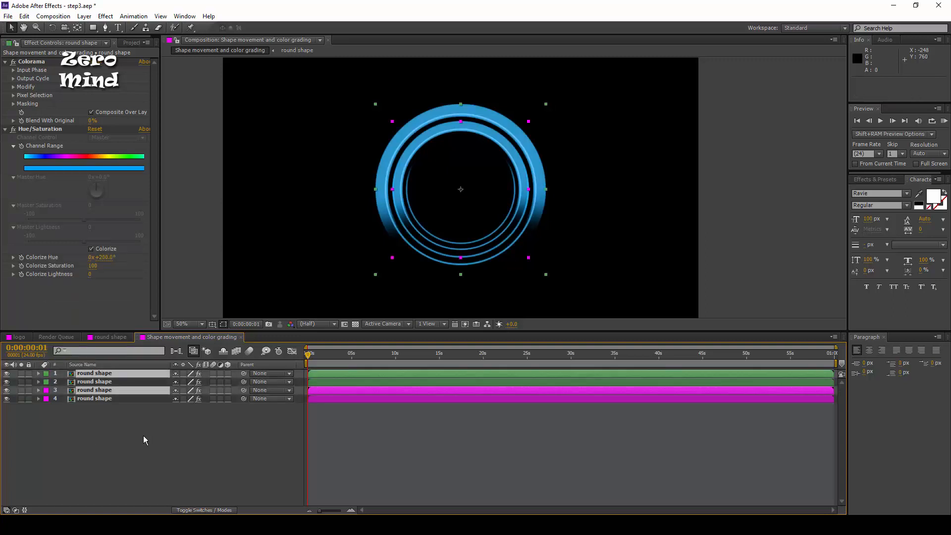
{"action": "left_click_drag", "start_coordinate": [128, 388], "coordinate": [129, 379]}
{"action": "left_click", "coordinate": [141, 445]}
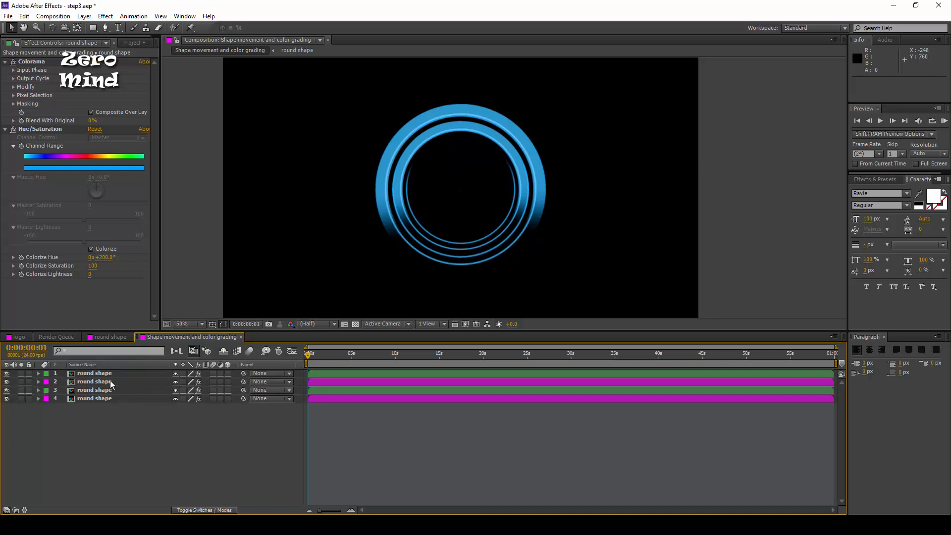
{"action": "left_click", "coordinate": [109, 375]}
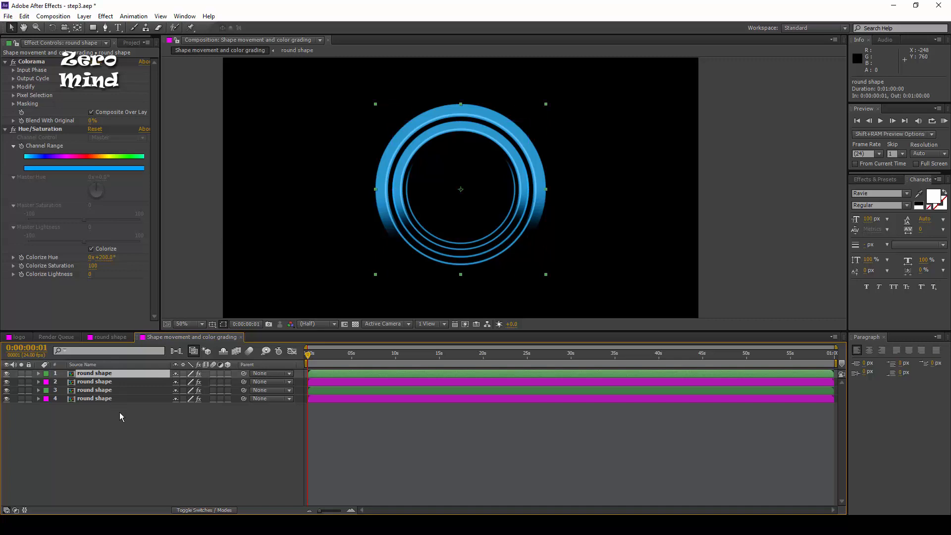
{"action": "left_click", "coordinate": [108, 399]}
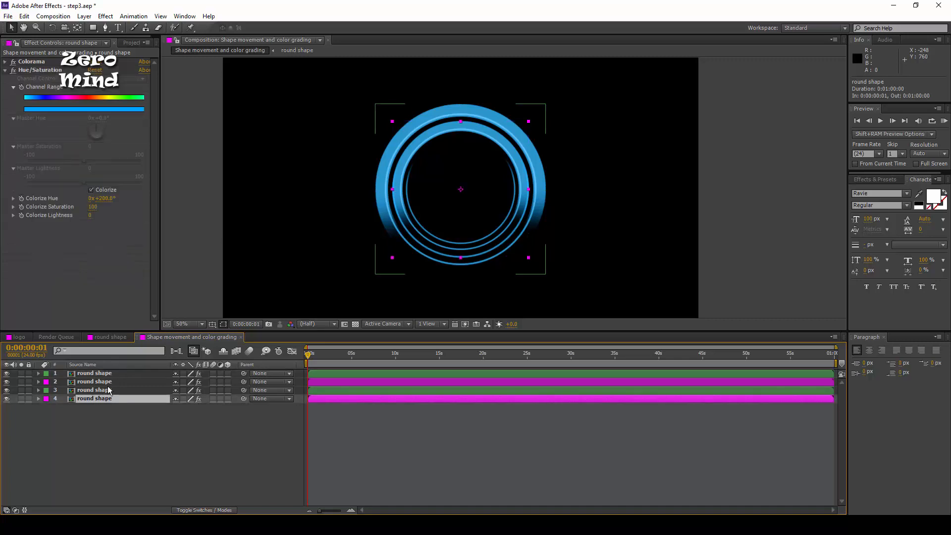
{"action": "left_click", "coordinate": [108, 383]}
{"action": "left_click", "coordinate": [108, 390], "text": "shift"}
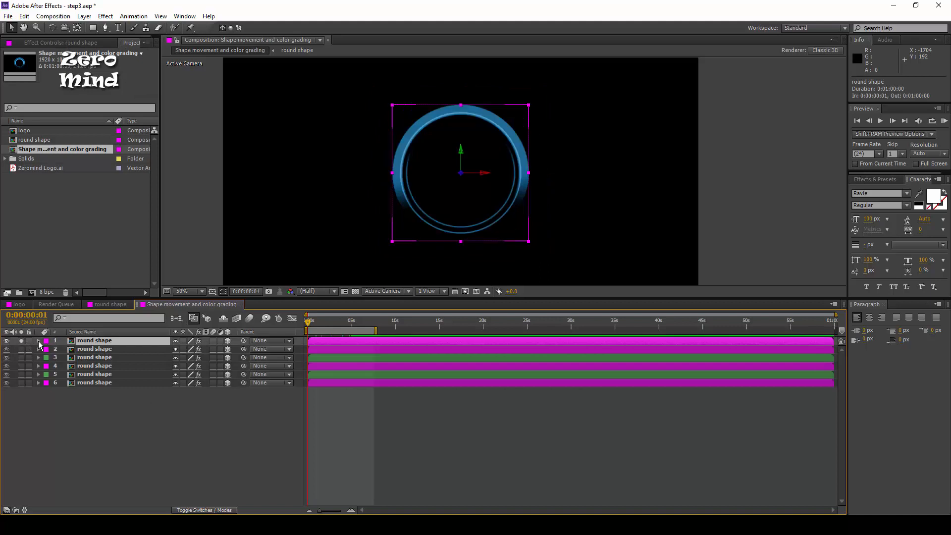
Keyframe the top round shape layer's Y Rotation from 0 at the start to -1 revolution at 5 seconds, and preview it.
{"action": "left_click", "coordinate": [39, 340]}
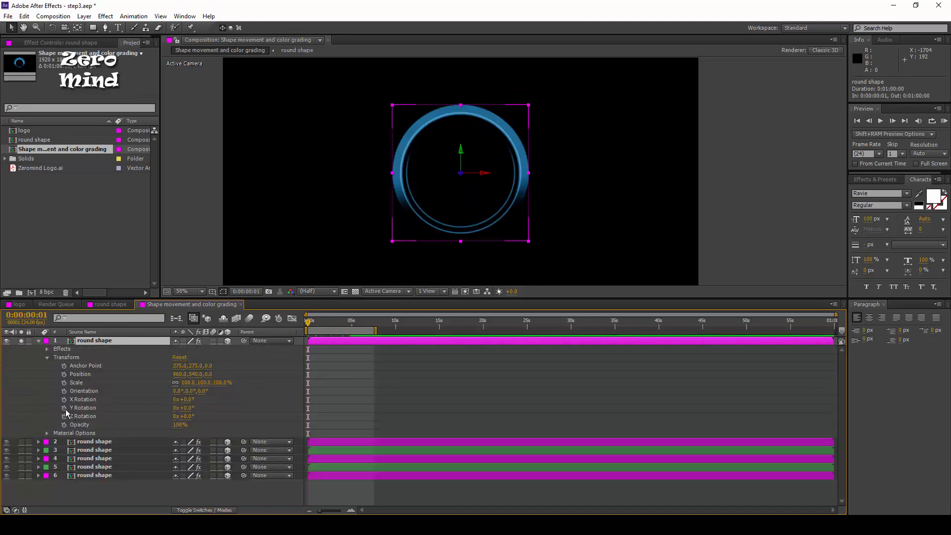
{"action": "left_click", "coordinate": [64, 408]}
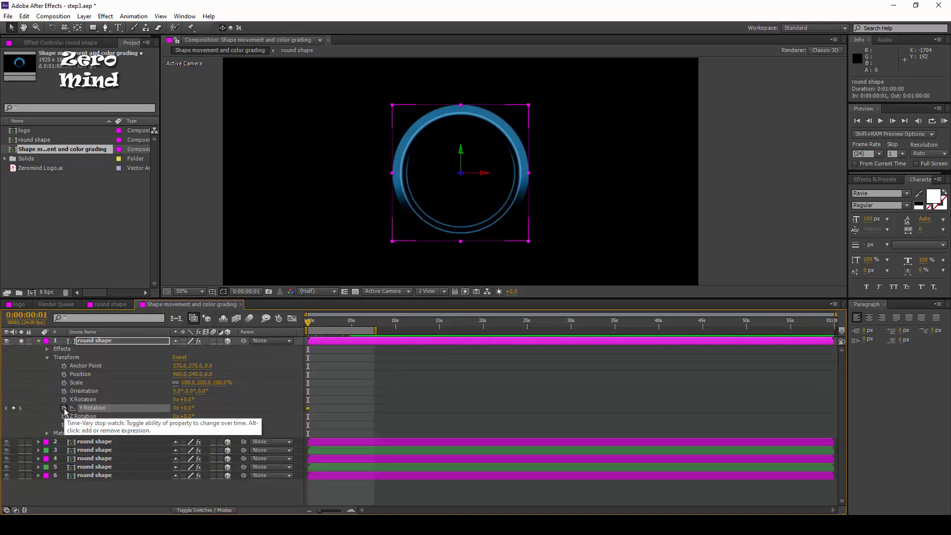
{"action": "left_click_drag", "start_coordinate": [325, 323], "coordinate": [354, 327]}
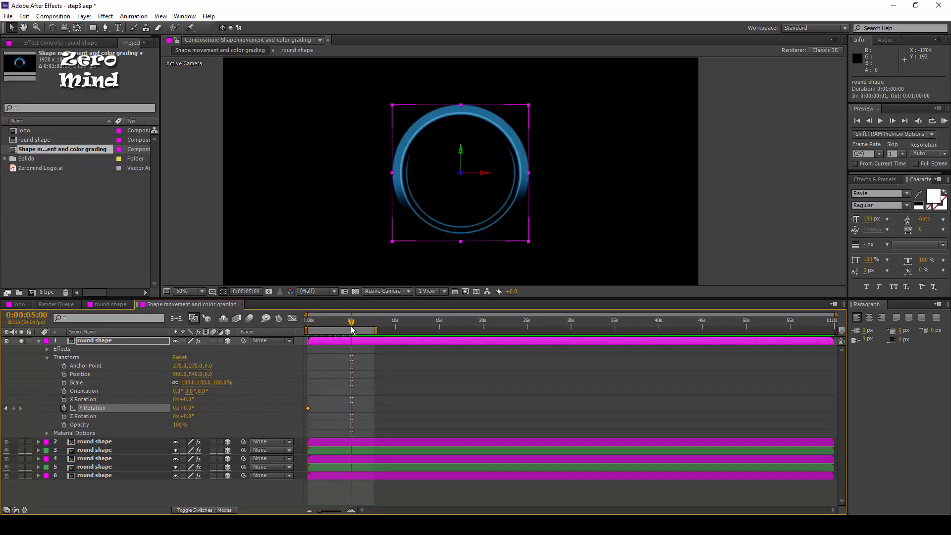
{"action": "left_click", "coordinate": [175, 408]}
{"action": "type", "text": "-1"}
{"action": "key", "text": "Return"}
{"action": "left_click_drag", "start_coordinate": [355, 323], "coordinate": [306, 323]}
{"action": "key", "text": "KP_0"}
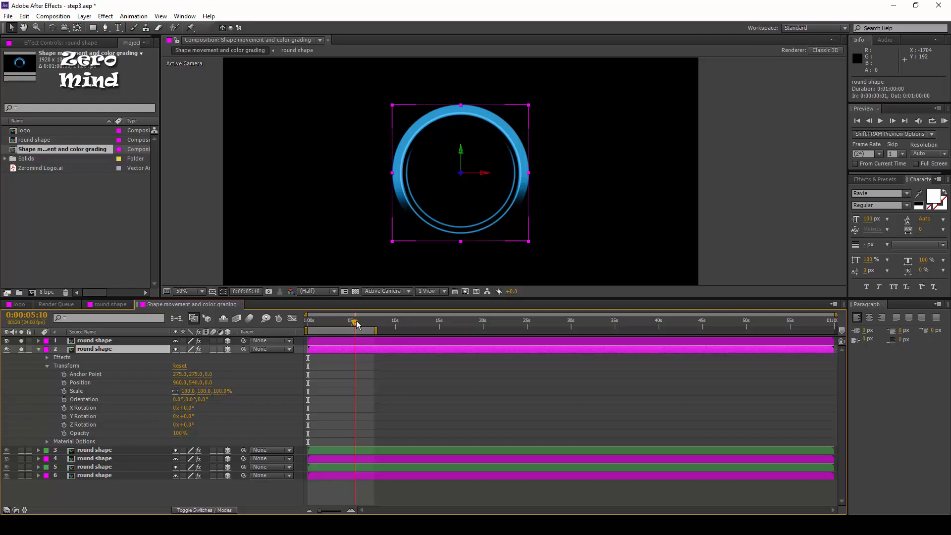
At 5 seconds, keyframe the second round shape layer's Anchor Point, Scale, X Rotation and Z Rotation, and reveal the top layer's keyframes.
{"action": "mouse_move", "coordinate": [355, 320]}
{"action": "left_mouse_down"}
{"action": "mouse_move", "coordinate": [363, 322]}
{"action": "mouse_move", "coordinate": [351, 323]}
{"action": "left_mouse_up"}
{"action": "left_click", "coordinate": [348, 342]}
{"action": "key", "text": "u"}
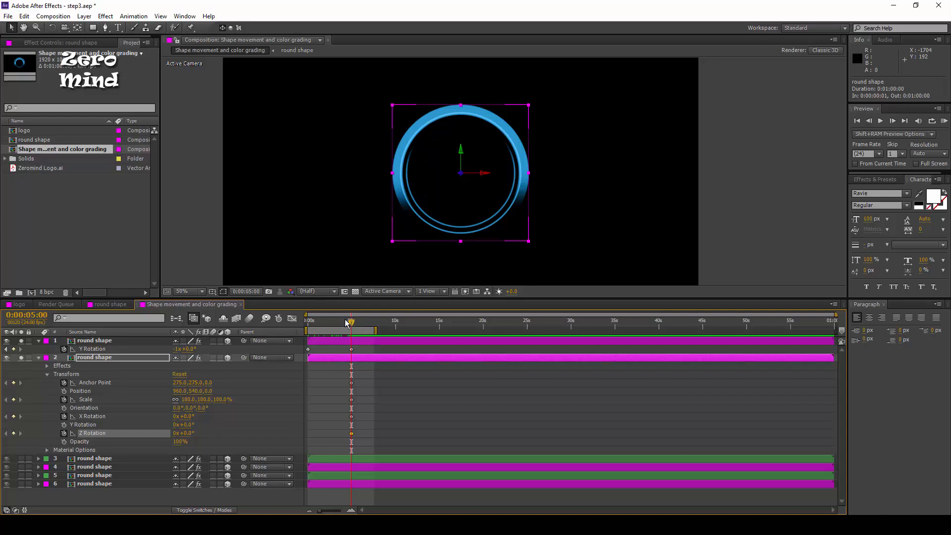
Back at the start, set the second round shape layer's Anchor Point to 546, 275, 0 and its Scale to 295%.
{"action": "left_click_drag", "start_coordinate": [346, 323], "coordinate": [307, 323]}
{"action": "left_click_drag", "start_coordinate": [415, 299], "coordinate": [412, 353]}
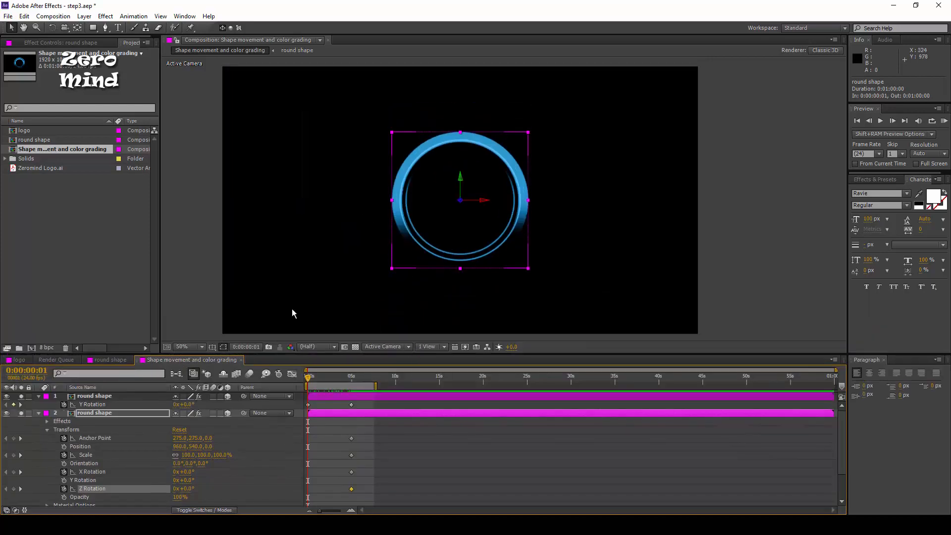
{"action": "left_click_drag", "start_coordinate": [175, 437], "coordinate": [247, 452]}
{"action": "mouse_move", "coordinate": [198, 454]}
{"action": "left_mouse_down"}
{"action": "mouse_move", "coordinate": [228, 455]}
{"action": "mouse_move", "coordinate": [197, 458]}
{"action": "left_mouse_up"}
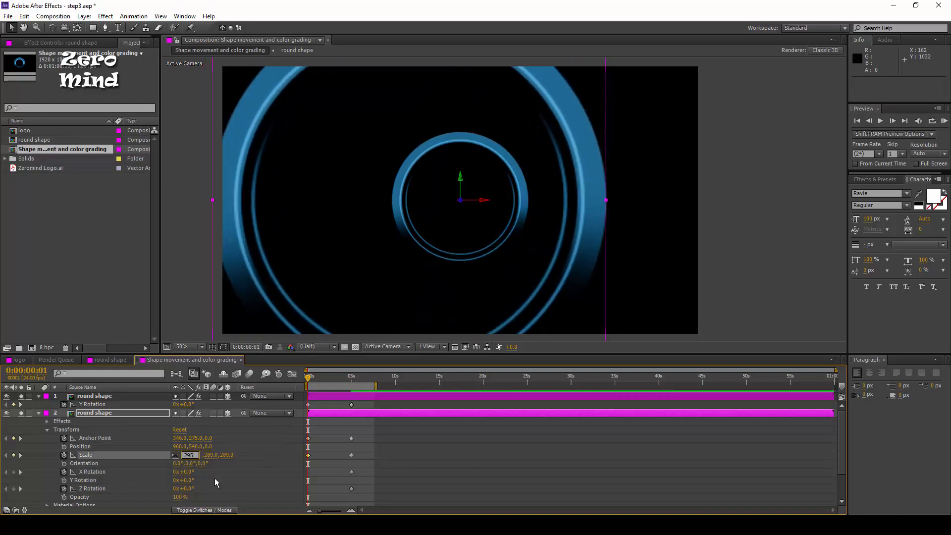
{"action": "type", "text": "295"}
{"action": "key", "text": "Return"}
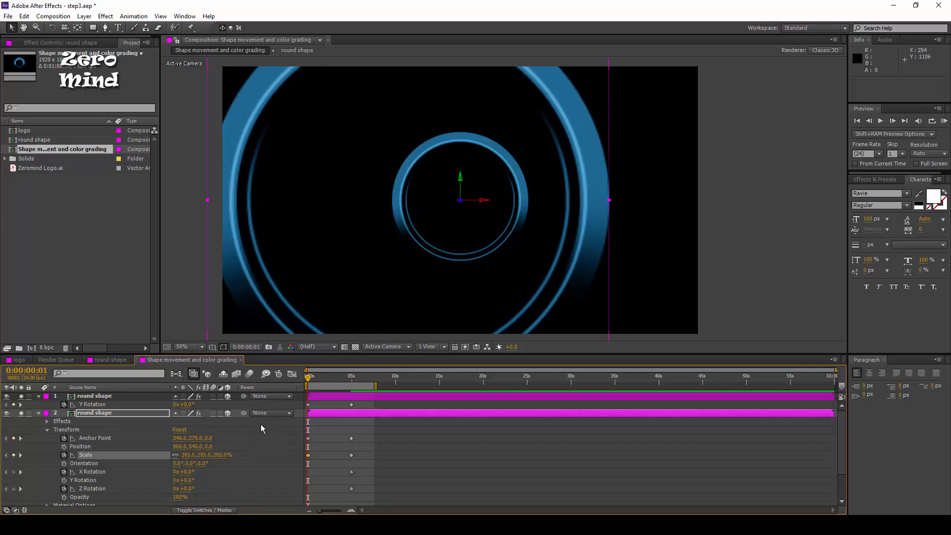
Add a starting X Rotation keyframe to the second round shape layer and open its X Rotation value at 5 seconds for editing.
{"action": "scroll", "coordinate": [252, 479], "scroll_direction": "down", "scroll_amount": 3}
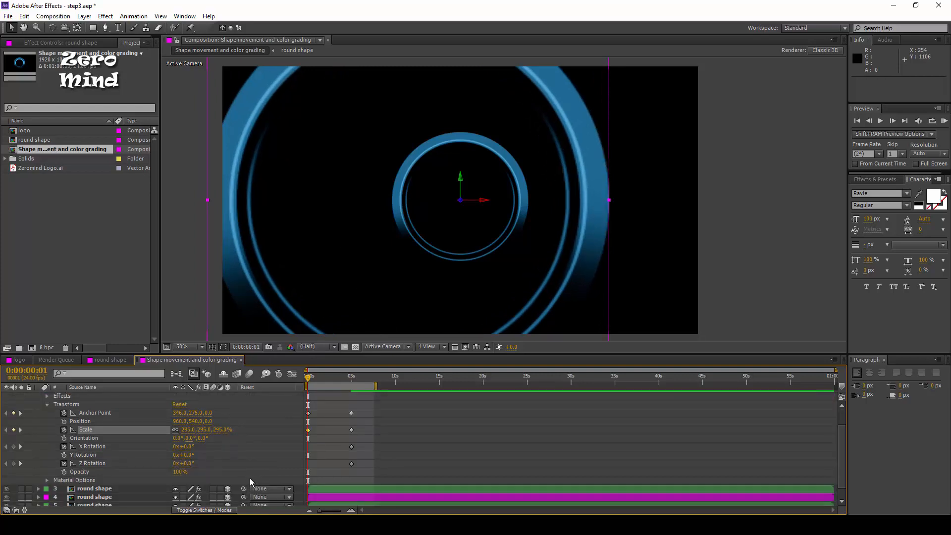
{"action": "left_click", "coordinate": [14, 446]}
{"action": "left_click_drag", "start_coordinate": [307, 378], "coordinate": [351, 377]}
{"action": "left_click", "coordinate": [187, 446]}
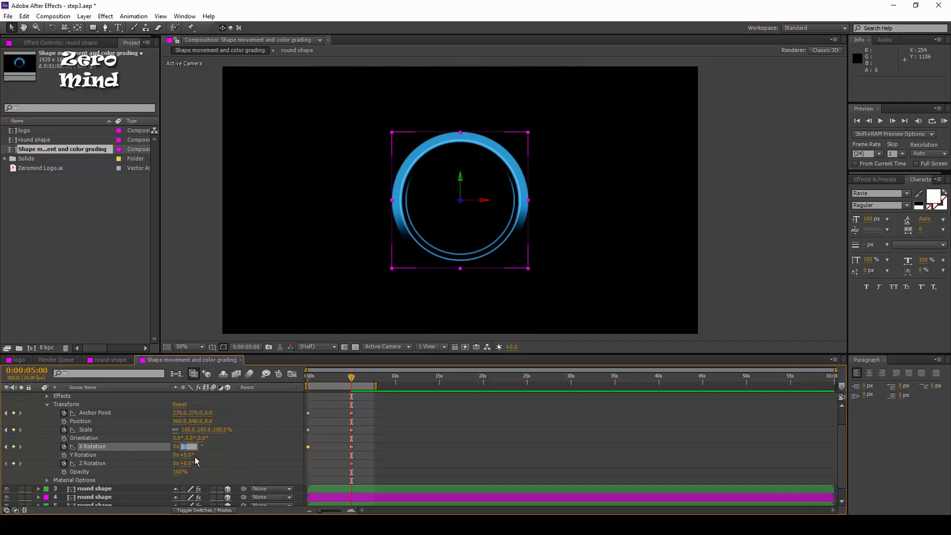